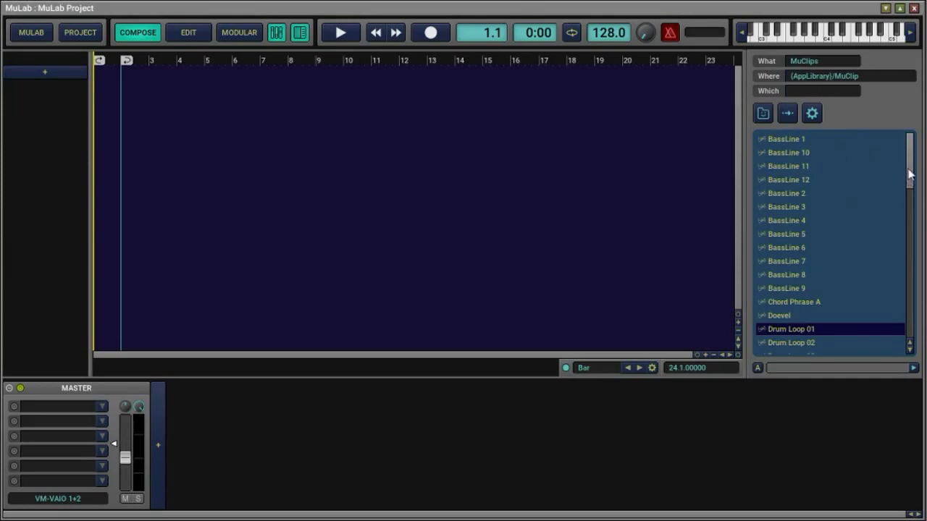
# Audition several factory MuClips, including Drum Loop 02, 04 and 05 and BassLine 7.
pyautogui.moveTo(911, 172); pyautogui.dragTo(900, 238)
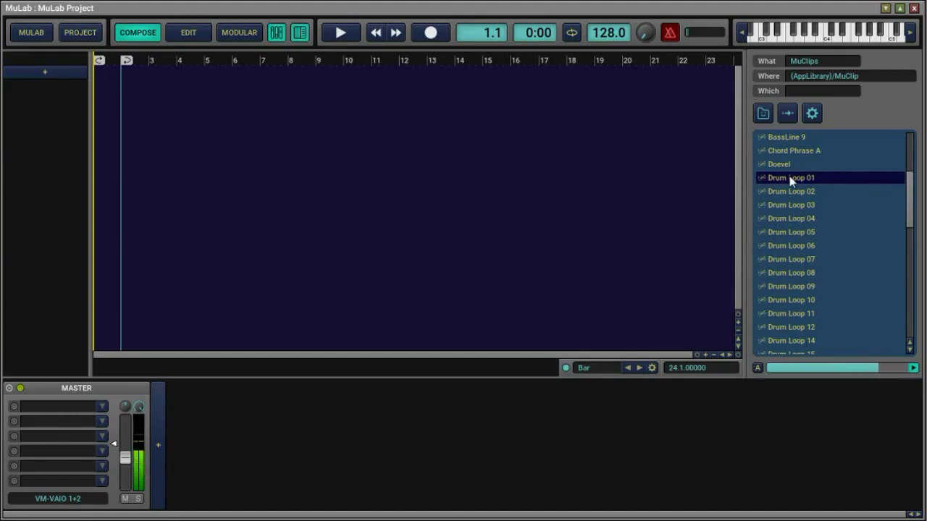
pyautogui.click(757, 367)
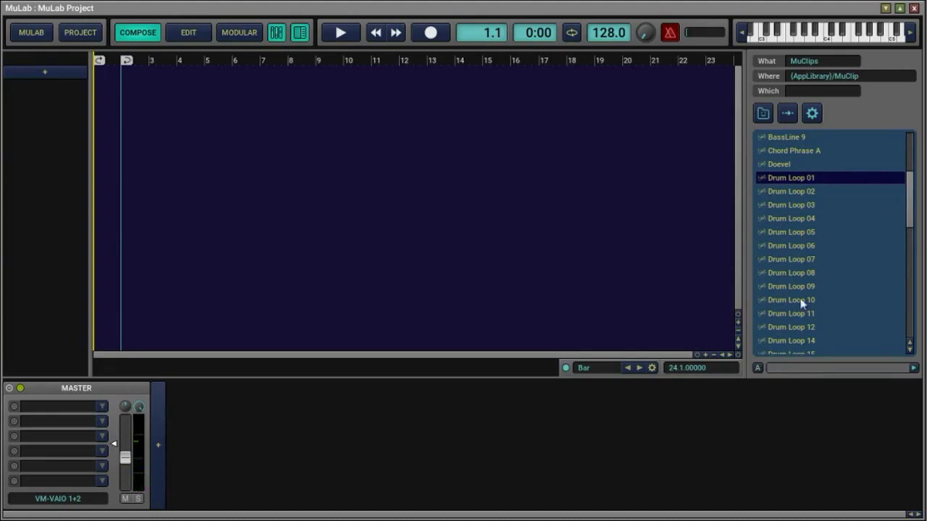
pyautogui.click(805, 194)
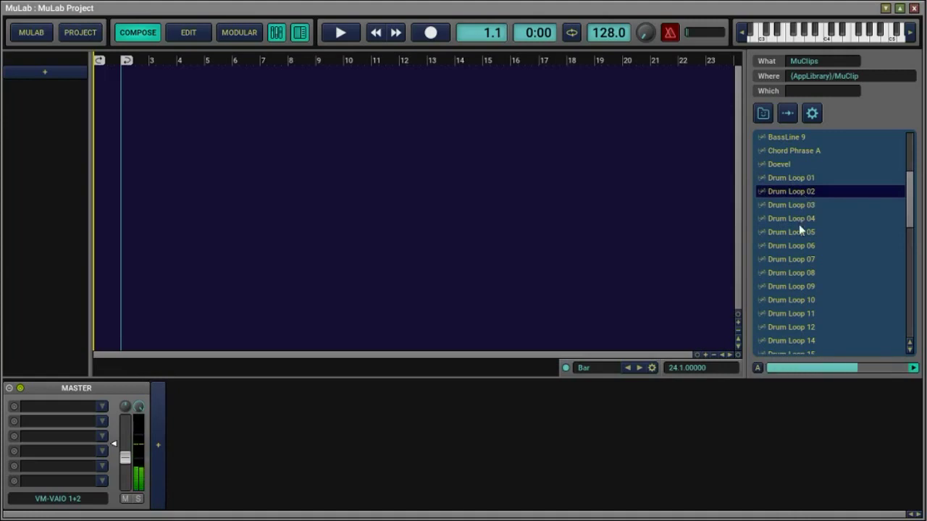
pyautogui.click(798, 220)
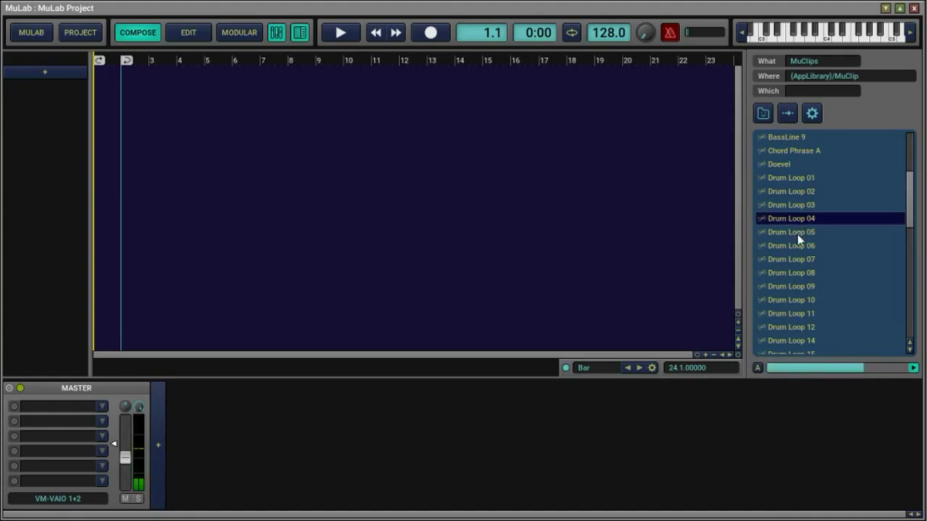
pyautogui.click(798, 234)
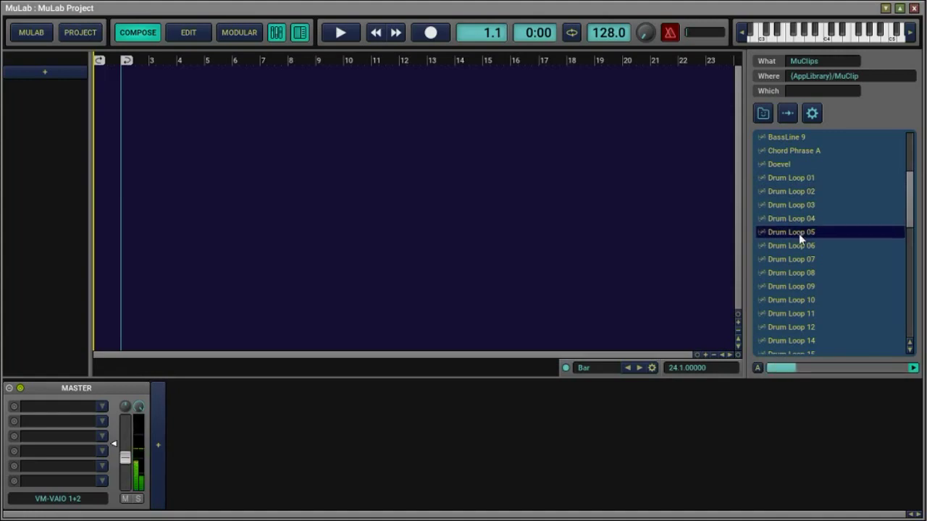
pyautogui.scroll(1, 912, 208)
pyautogui.scroll(1, 911, 203)
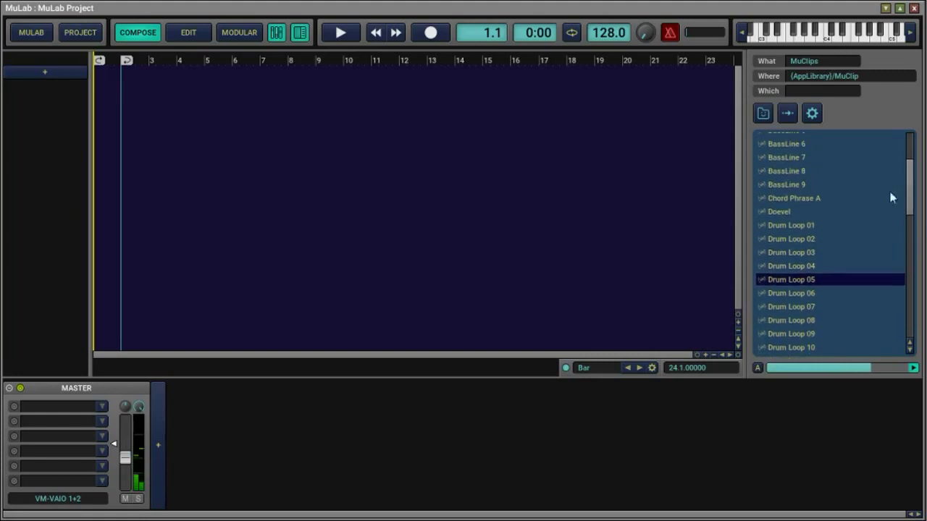
pyautogui.click(773, 158)
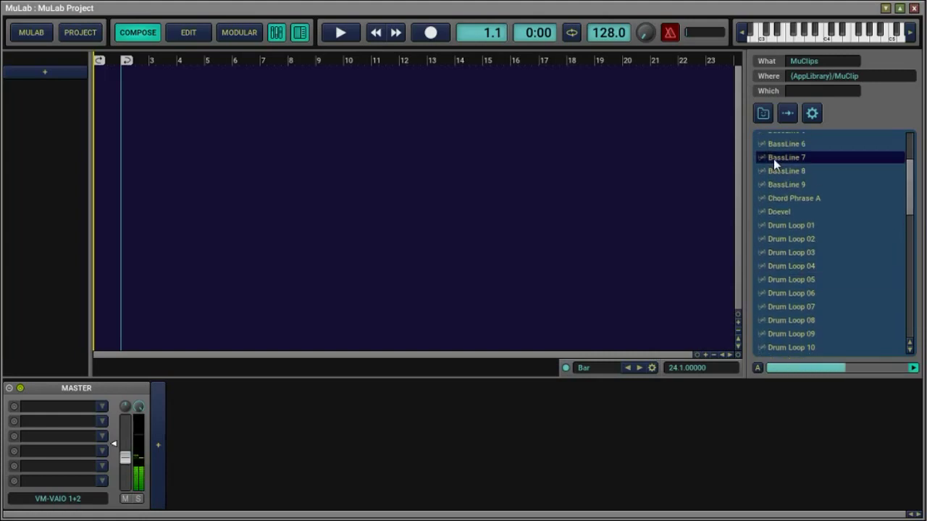
# Add the Drum Loop 01 MuClip to the empty composition as a new track starting at bar 1.
pyautogui.click(784, 225)
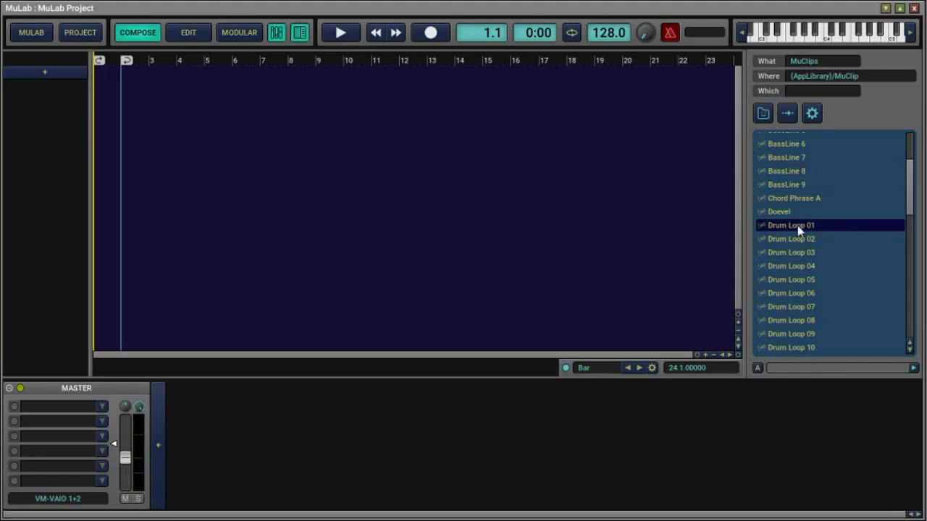
pyautogui.moveTo(796, 225); pyautogui.dragTo(42, 106)
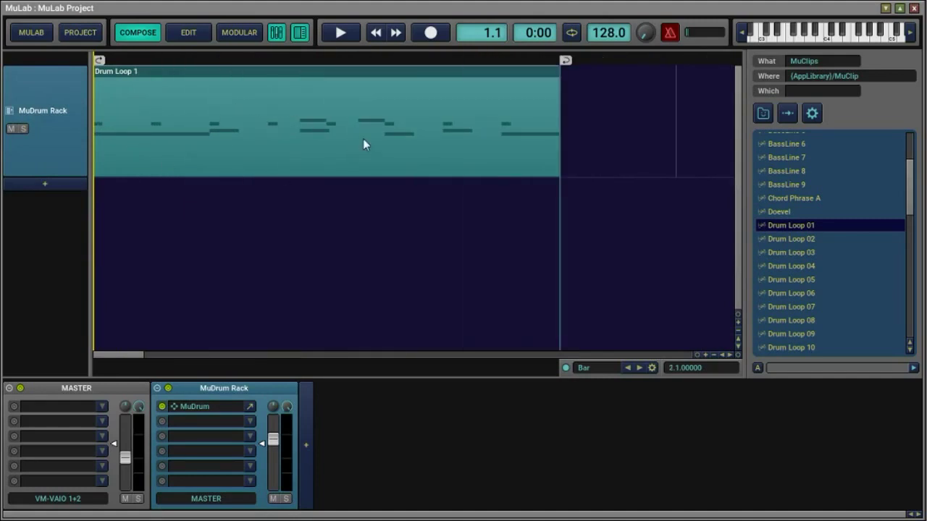
# Inspect the MuDrum front panel, try the BD, SD, RIM, O HAT, MuPad 6 and MuPad 7 pads, and close it.
pyautogui.click(206, 409)
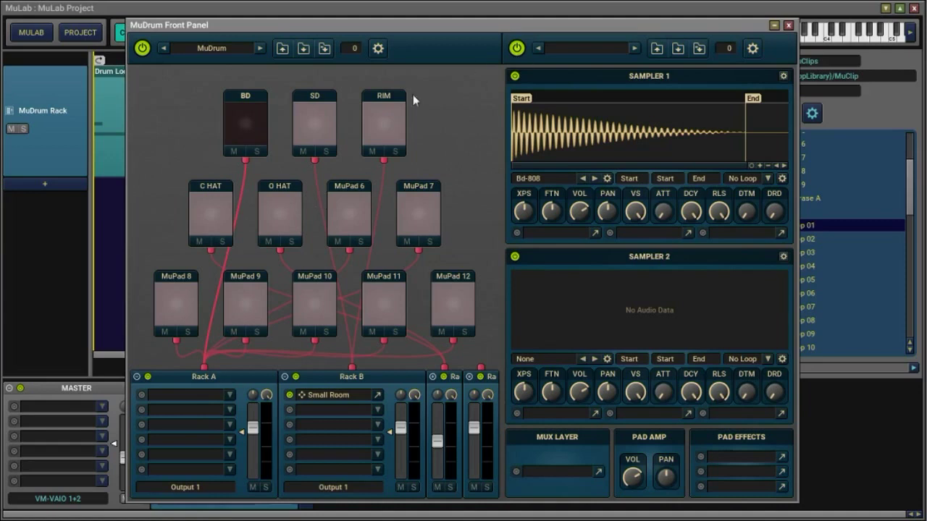
pyautogui.click(246, 122)
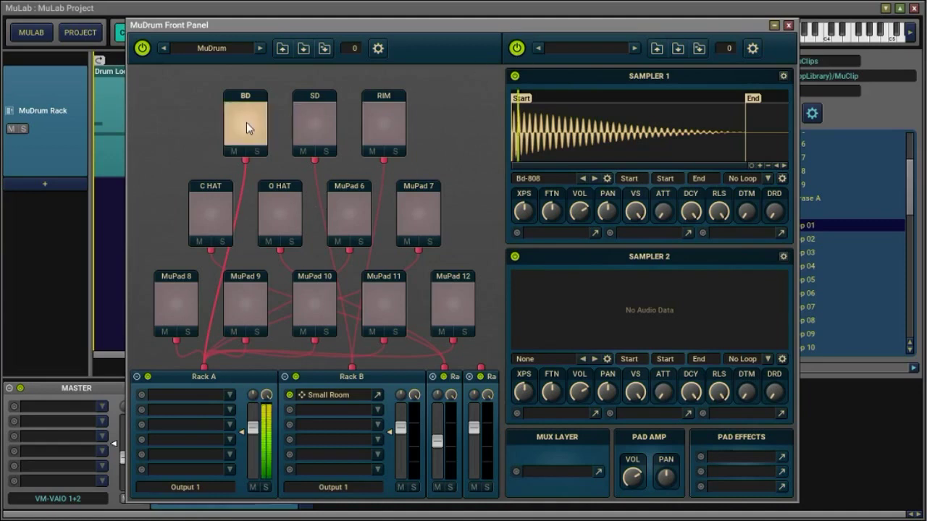
pyautogui.click(306, 123)
pyautogui.click(382, 127)
pyautogui.click(288, 204)
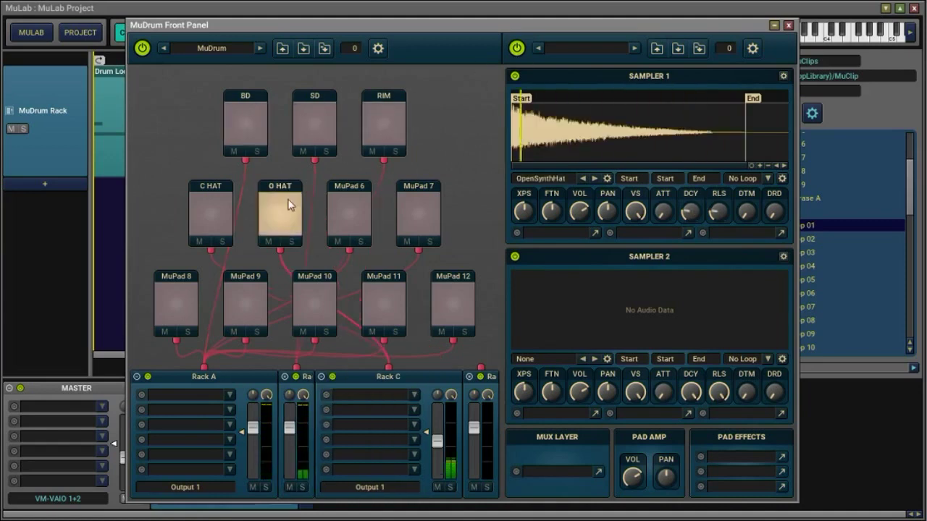
pyautogui.click(345, 208)
pyautogui.click(420, 215)
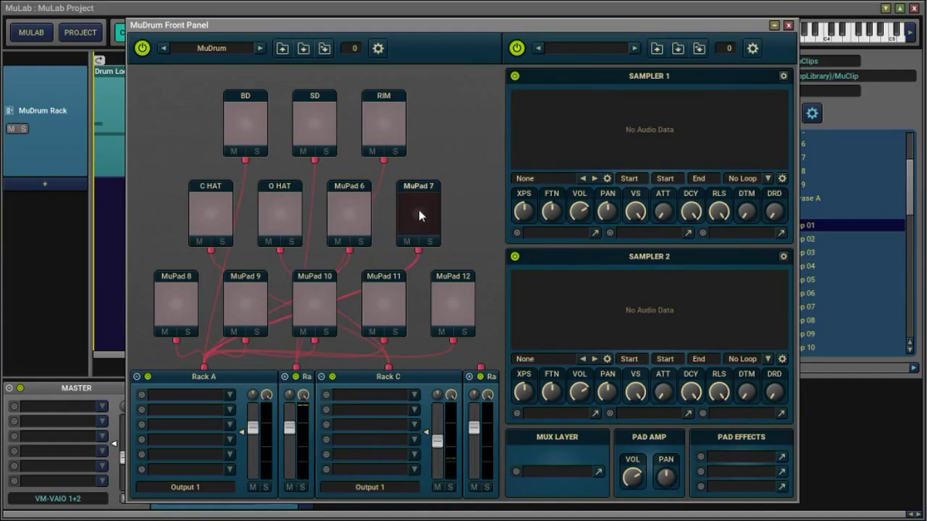
pyautogui.click(789, 27)
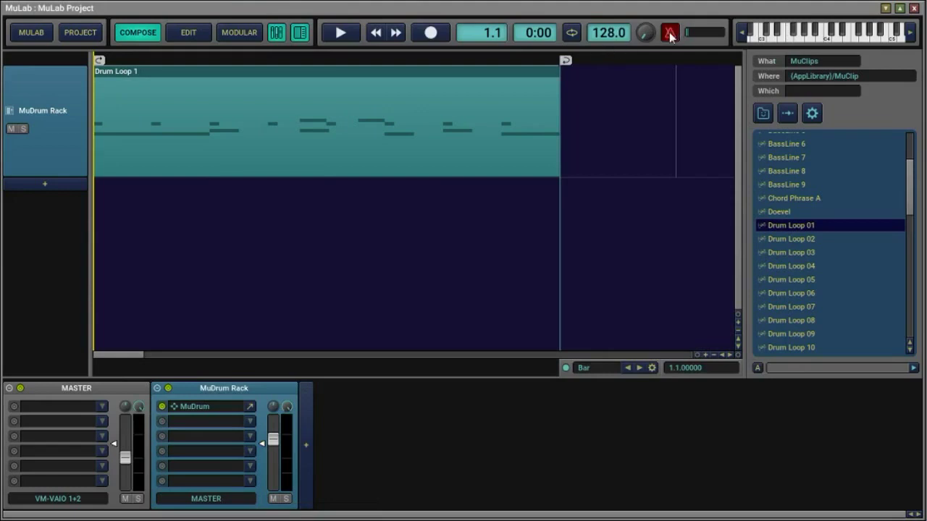
# Enable looped playback of the drum track and audition BassLine 3, BassLine 4 and BassLine 5 over it.
pyautogui.click(573, 33)
pyautogui.click(341, 33)
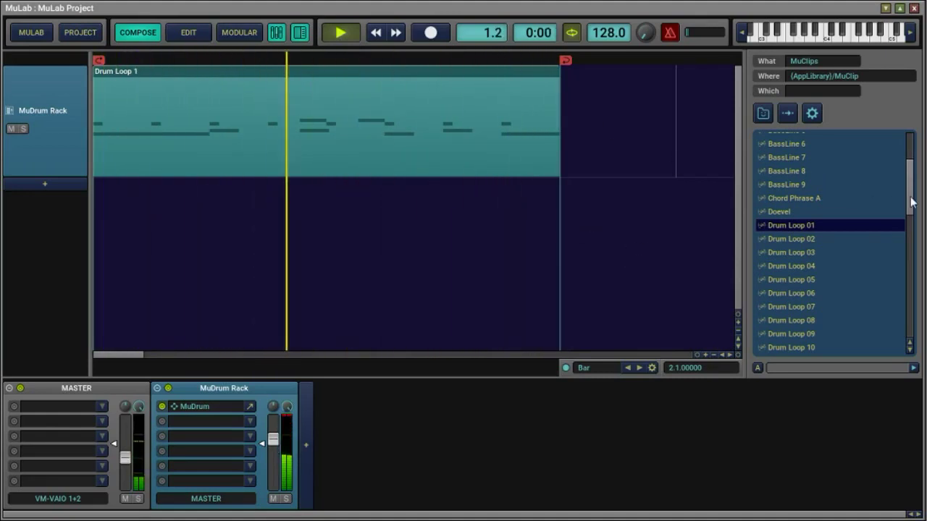
pyautogui.scroll(2, 911, 188)
pyautogui.click(795, 155)
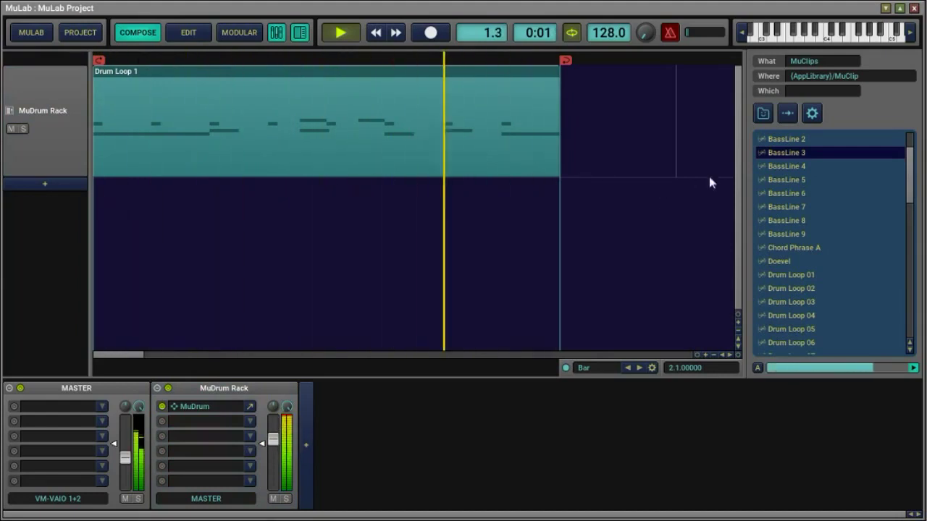
pyautogui.click(793, 167)
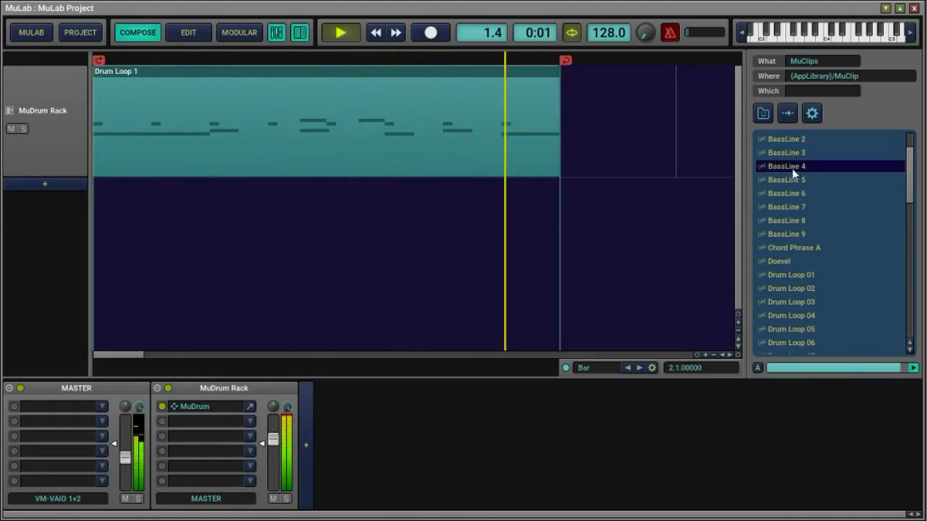
pyautogui.click(789, 182)
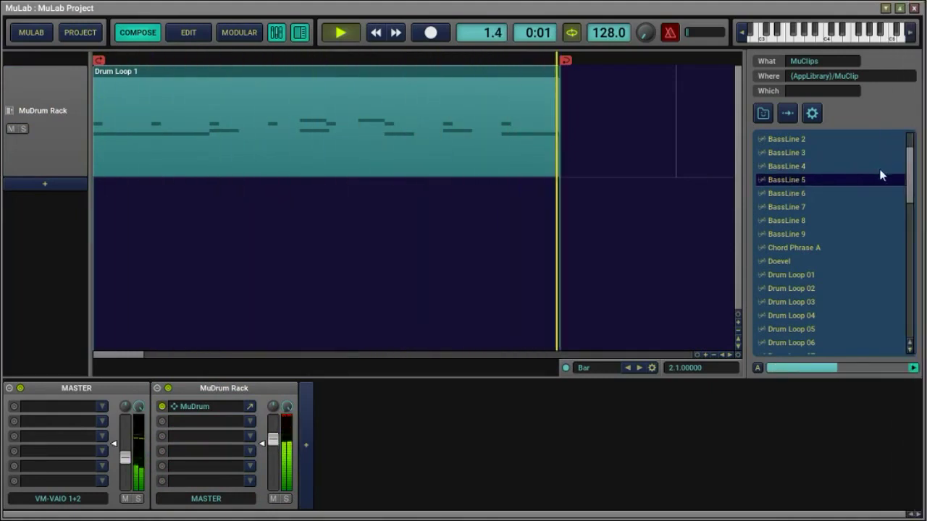
pyautogui.moveTo(912, 187); pyautogui.dragTo(912, 176)
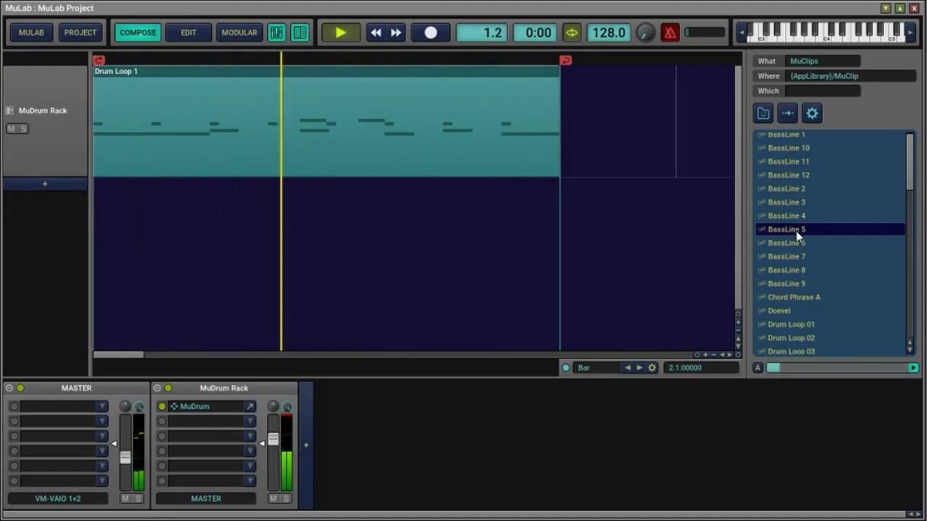
# Stop playback and add the BassLine 5 MuClip as a new track below the MuDrum Rack track.
pyautogui.click(340, 34)
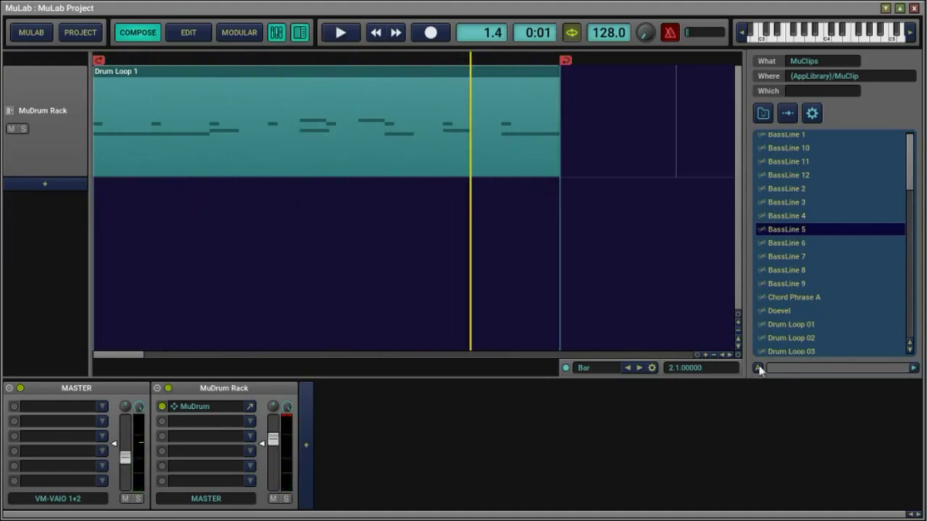
pyautogui.moveTo(794, 228); pyautogui.dragTo(44, 220)
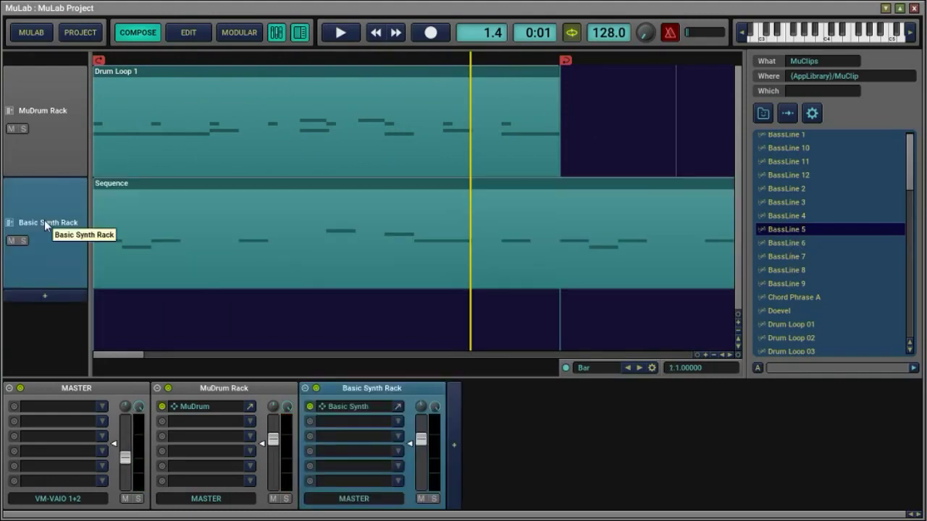
pyautogui.scroll(-4, 402, 230)
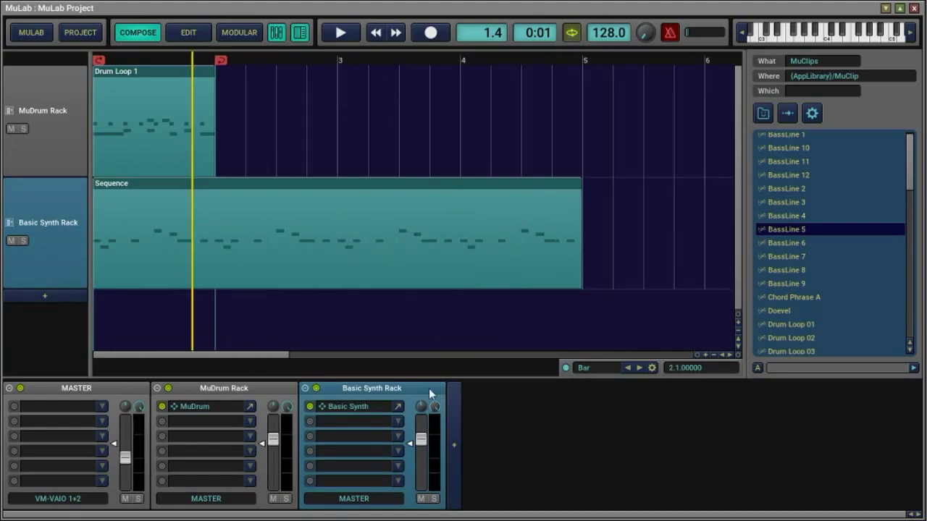
# Examine the Basic Synth front panel of the new bass track, moving it up the window before closing it.
pyautogui.click(356, 408)
pyautogui.moveTo(522, 388); pyautogui.dragTo(393, 208)
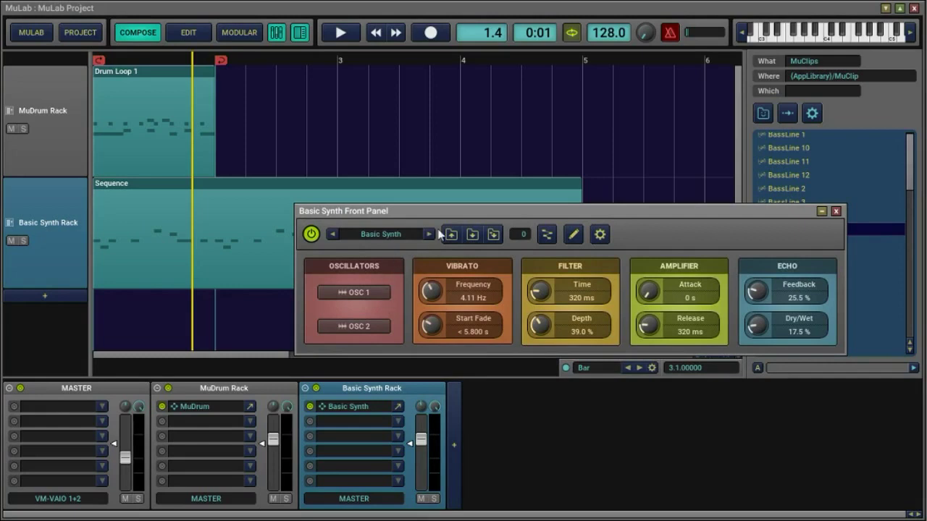
pyautogui.click(836, 211)
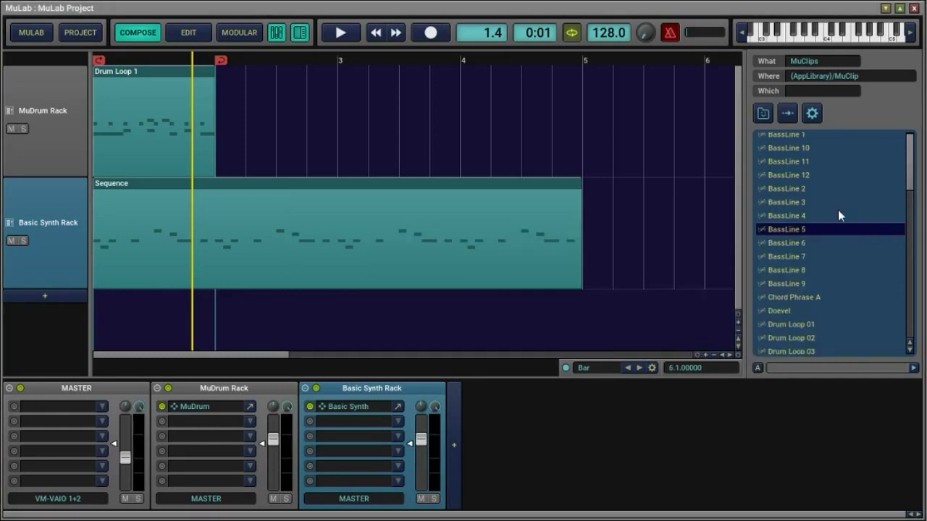
# Extend the loop region and the Drum Loop 1 part to bar 5 and play both tracks together.
pyautogui.moveTo(227, 56); pyautogui.dragTo(569, 82)
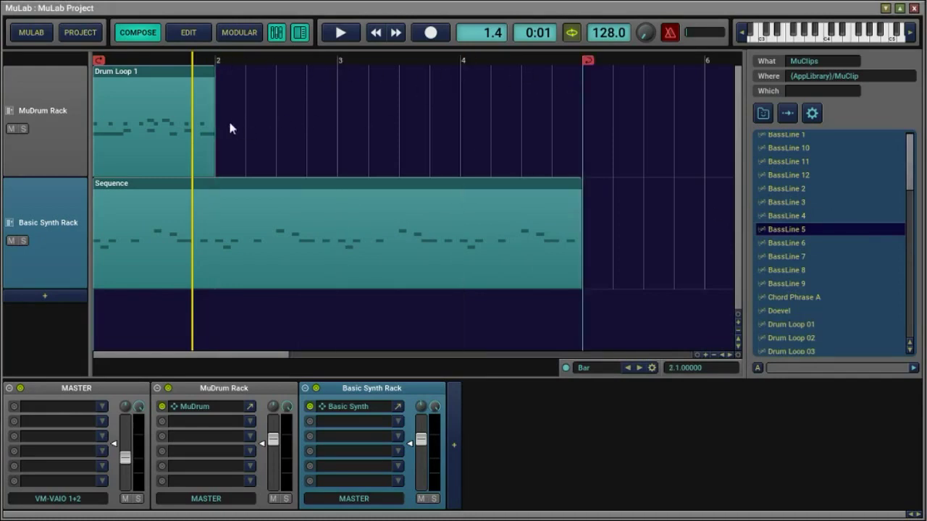
pyautogui.moveTo(211, 123); pyautogui.dragTo(553, 123)
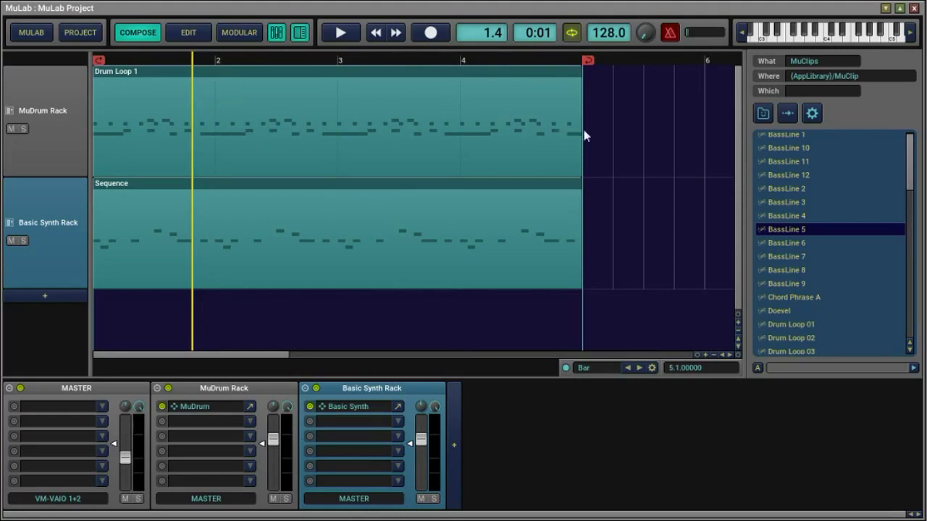
pyautogui.moveTo(580, 131); pyautogui.dragTo(567, 230)
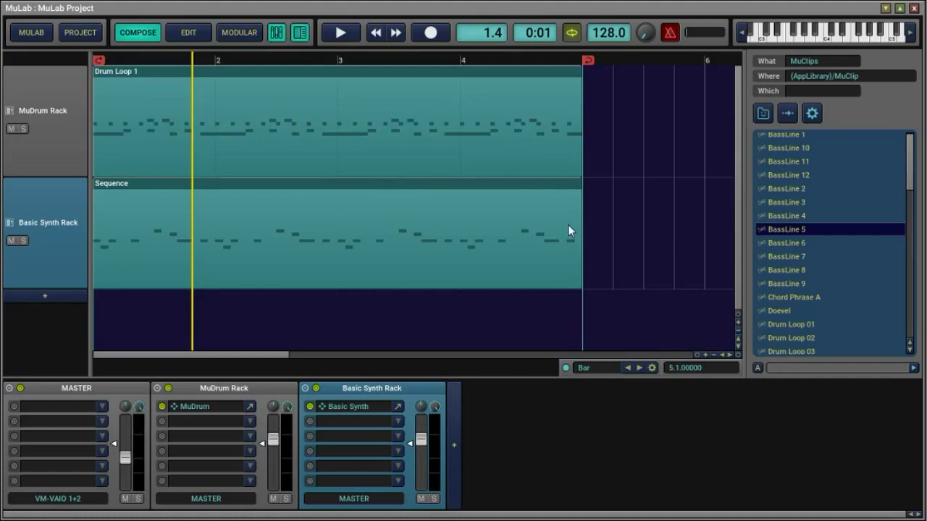
pyautogui.click(341, 33)
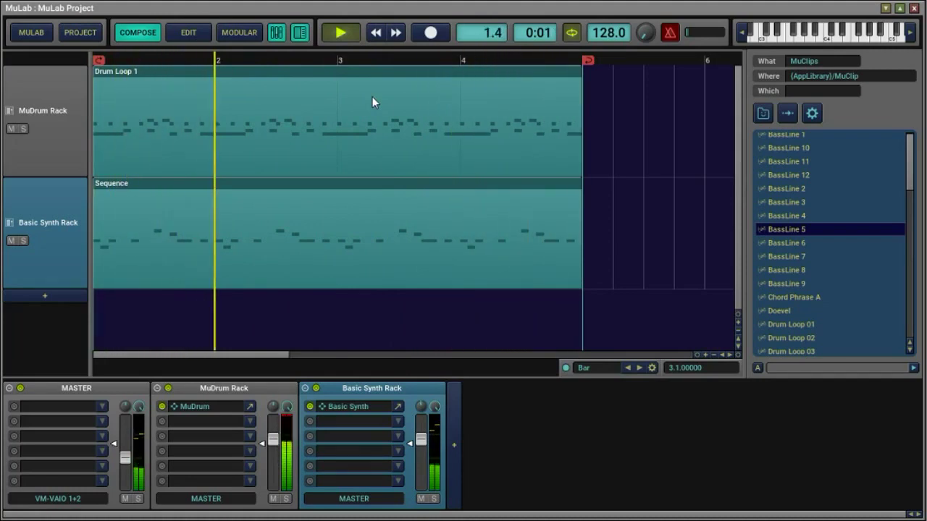
pyautogui.click(343, 31)
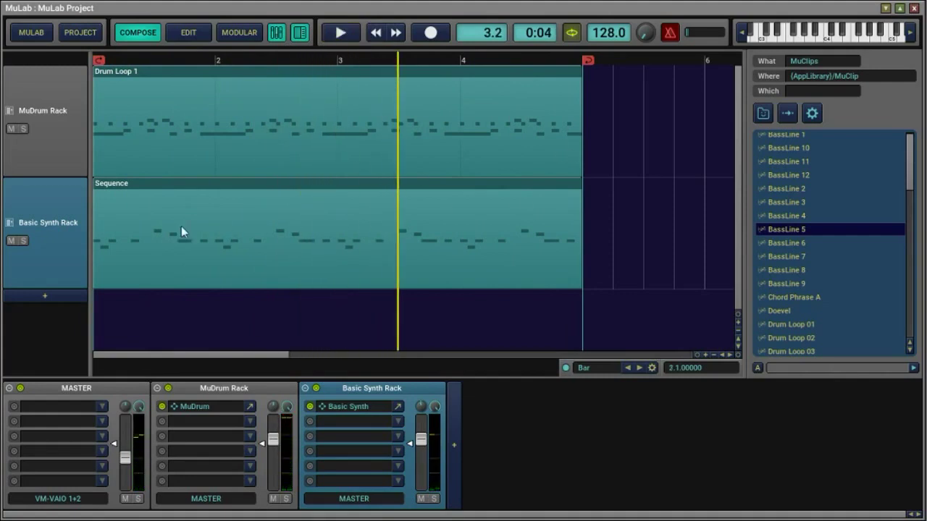
# Switch the MuClips browser to the User Library and audition Fathom synth groove from the Synth folder.
pyautogui.scroll(-3, 50, 204)
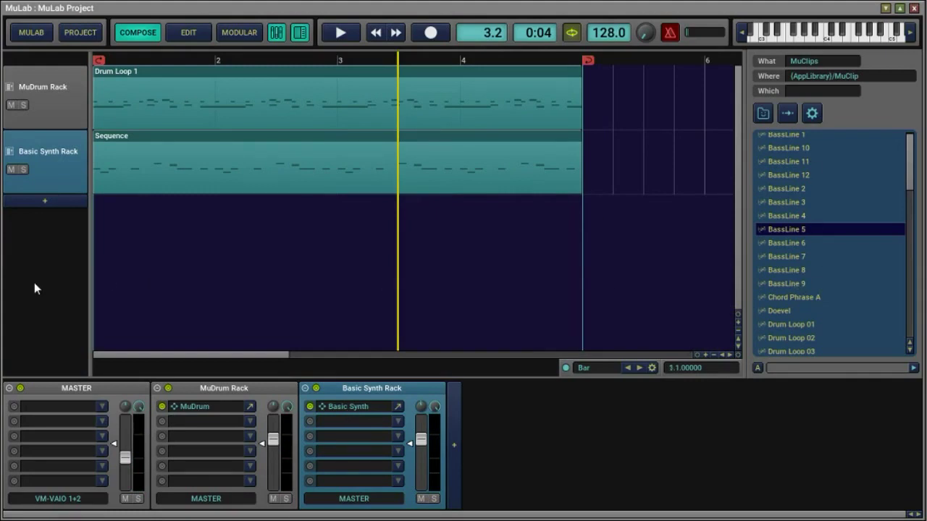
pyautogui.scroll(-1, 22, 121)
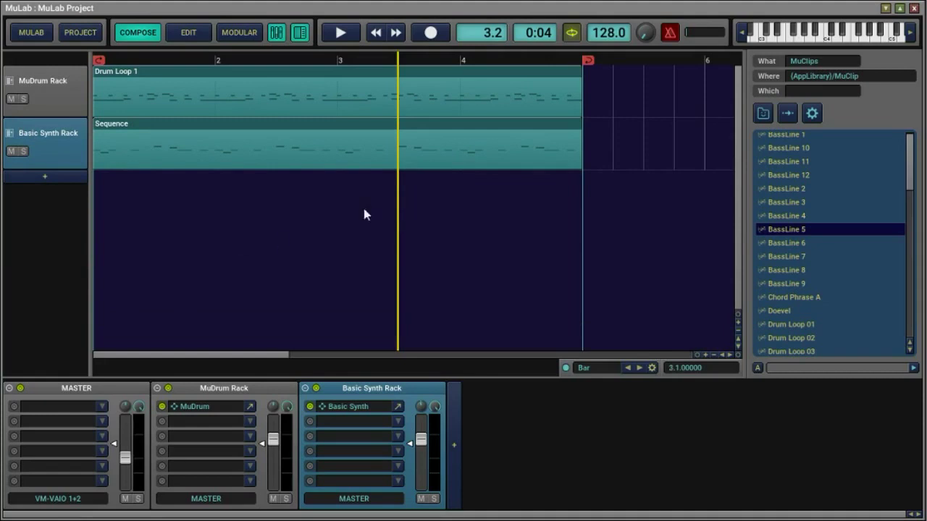
pyautogui.click(812, 78)
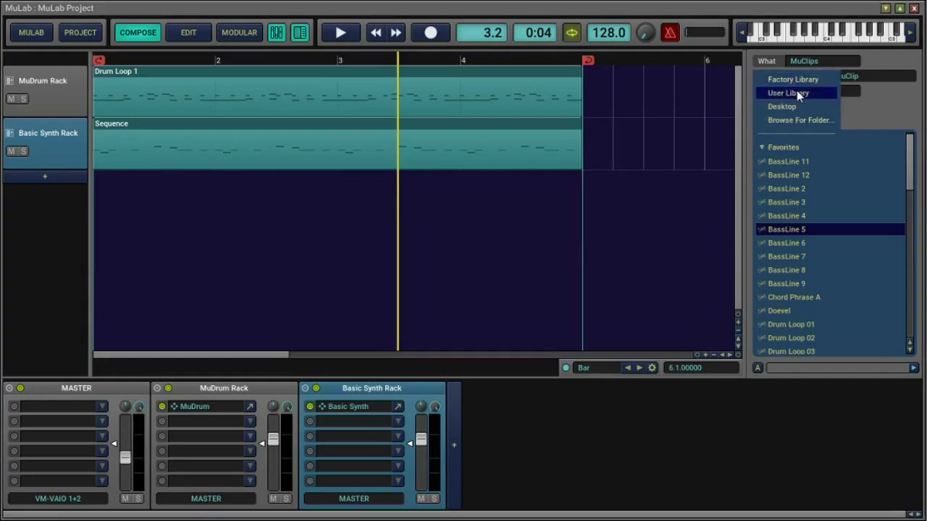
pyautogui.click(787, 93)
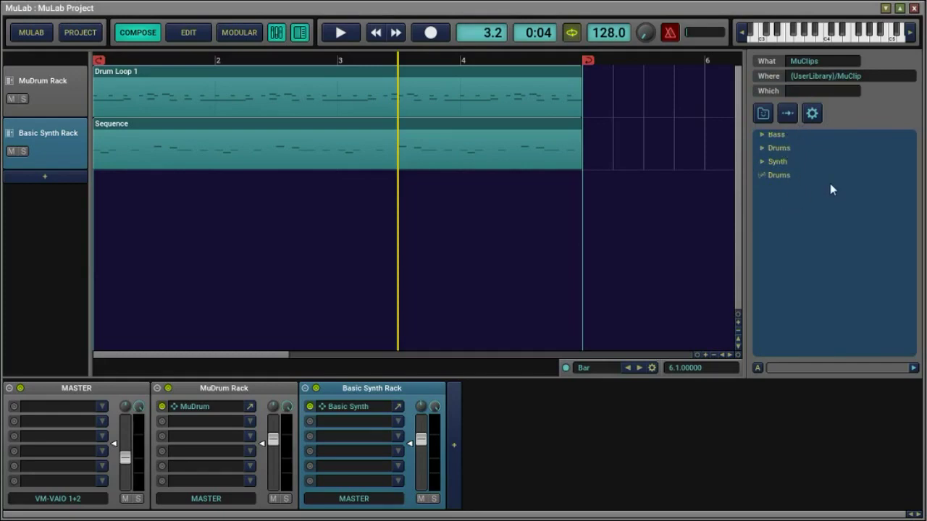
pyautogui.click(765, 165)
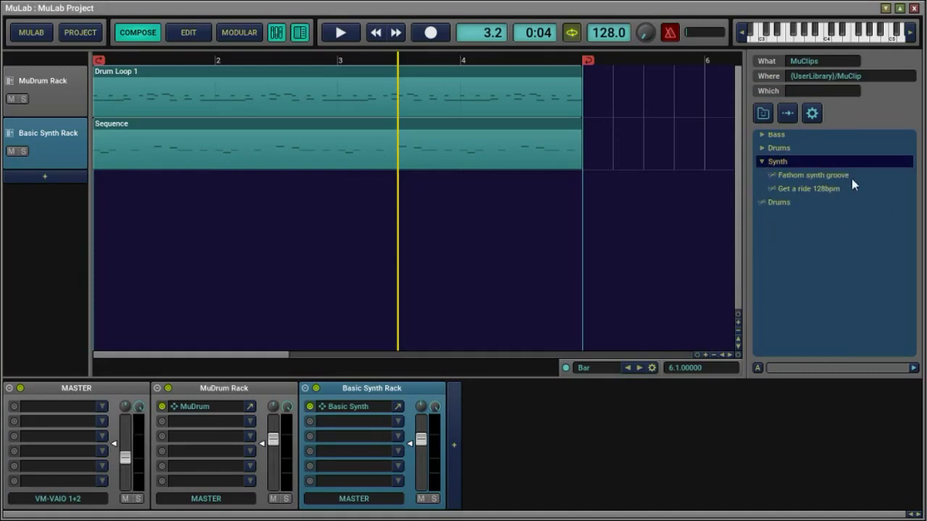
pyautogui.click(813, 177)
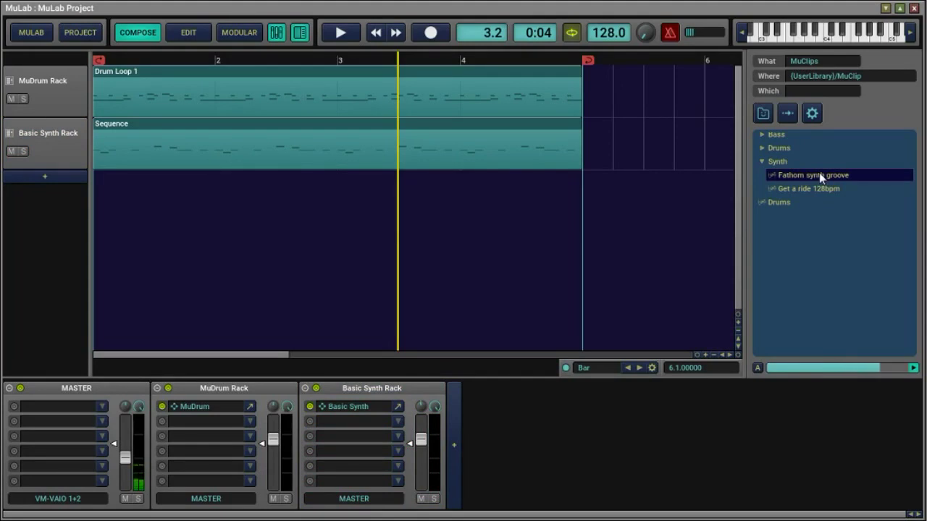
# Add the Fathom synth groove MuClip as a new track below Basic Synth Rack, and mute the Basic Synth Rack track.
pyautogui.click(758, 367)
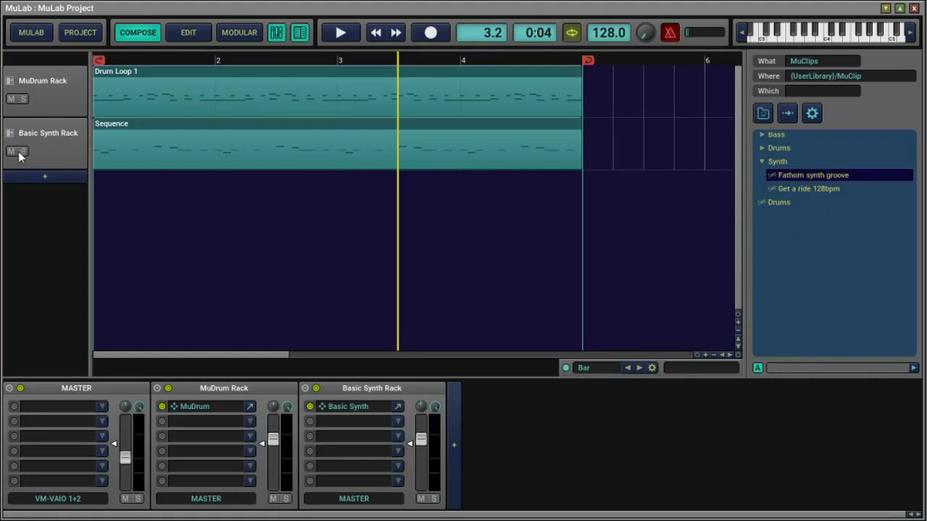
pyautogui.moveTo(806, 173); pyautogui.dragTo(31, 230)
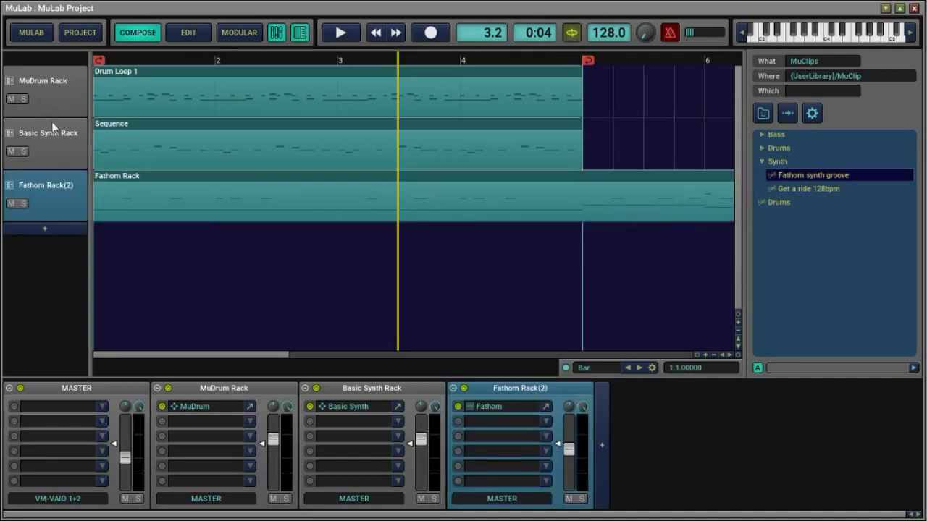
pyautogui.click(11, 151)
# Extend the Drum Loop 1 part and the loop region to bar 9, playing the project from the start.
pyautogui.scroll(-4, 549, 90)
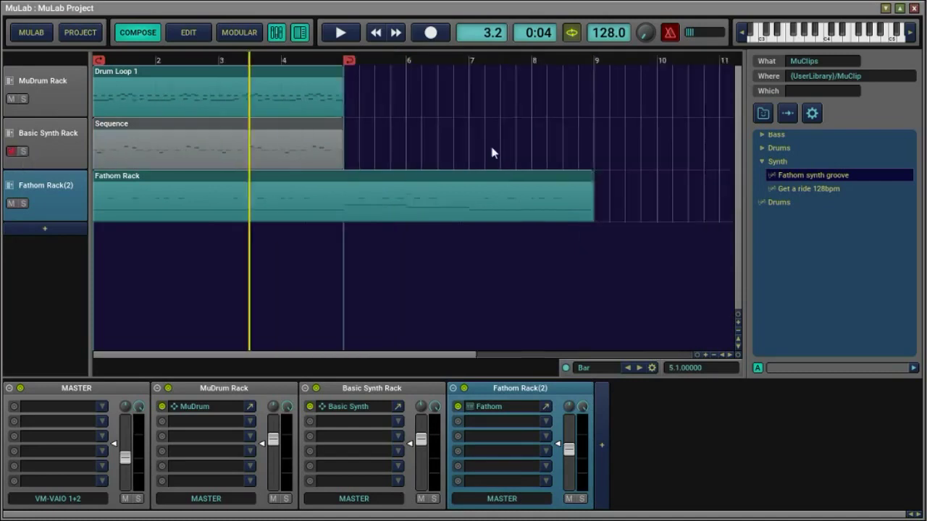
pyautogui.moveTo(296, 96); pyautogui.dragTo(495, 97)
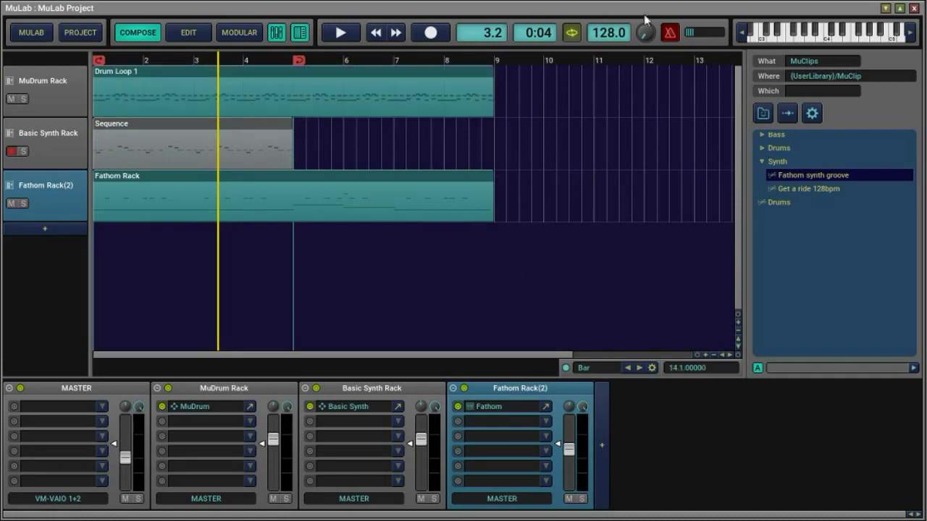
pyautogui.click(375, 34)
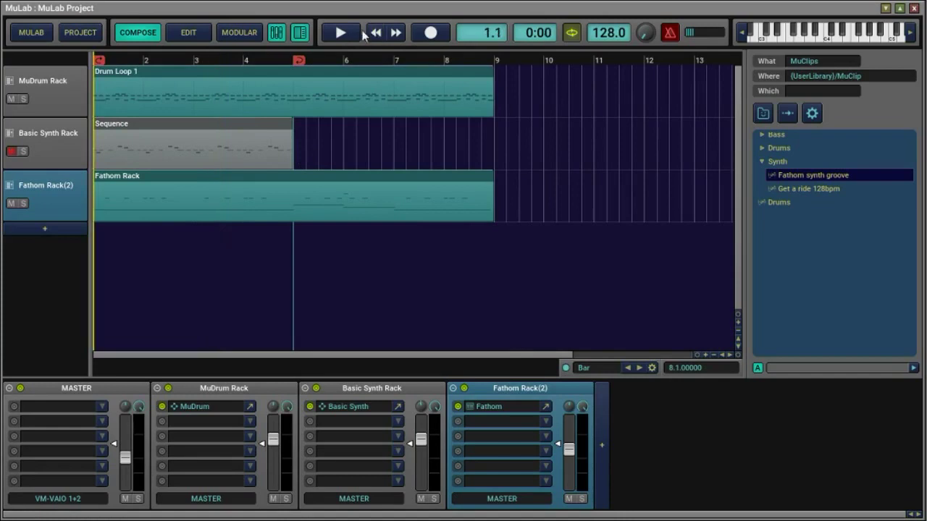
pyautogui.click(346, 34)
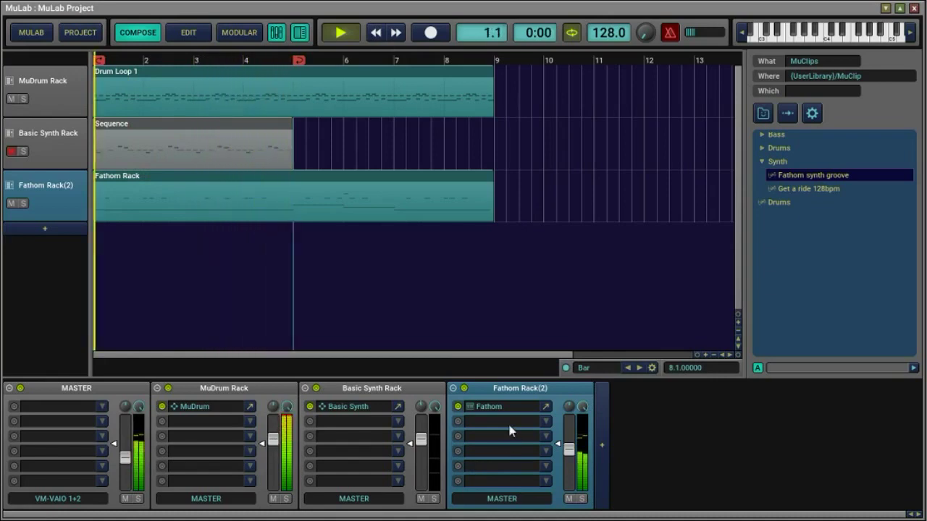
pyautogui.moveTo(301, 60); pyautogui.dragTo(485, 74)
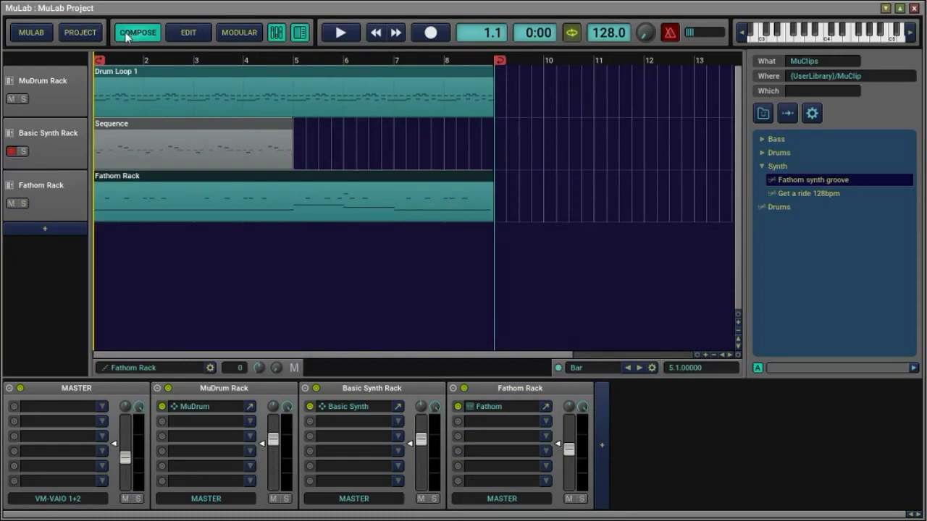
# Examine the Fathom synth's panel and its Cutoff Frequency envelope during playback, closing the panel and stopping playback at the end.
pyautogui.click(491, 406)
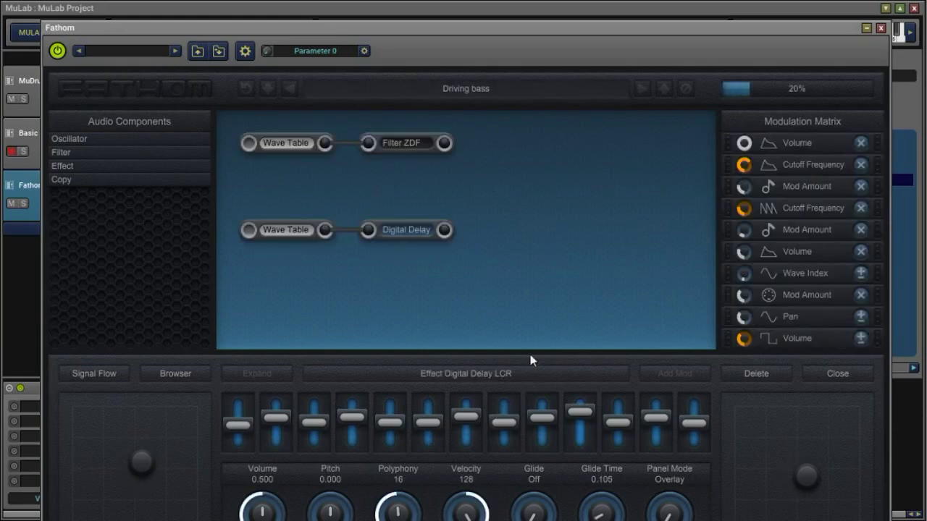
pyautogui.moveTo(241, 27); pyautogui.dragTo(240, 101)
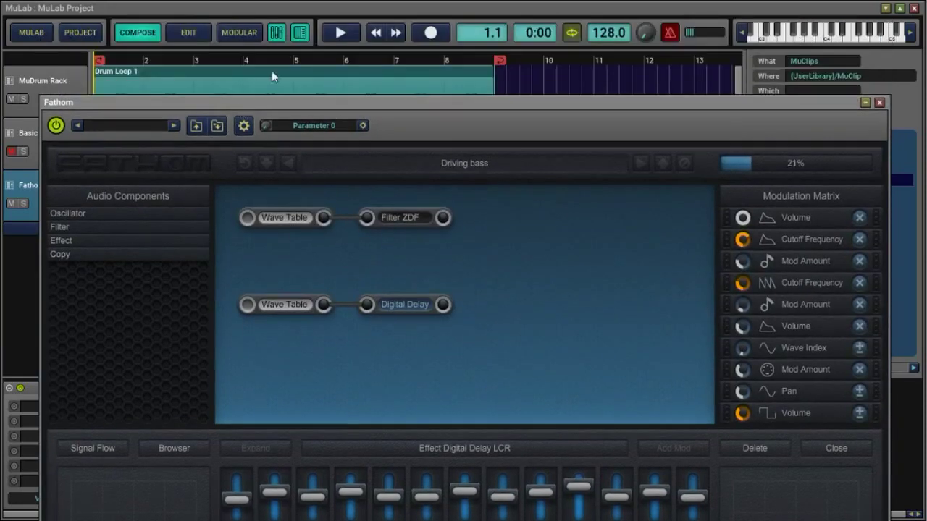
pyautogui.click(340, 33)
pyautogui.moveTo(348, 106); pyautogui.dragTo(335, 31)
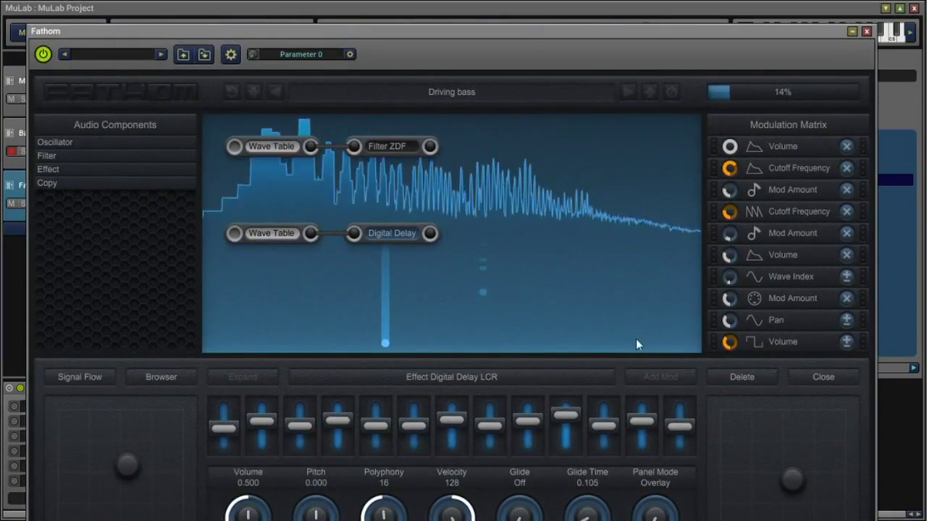
pyautogui.click(756, 212)
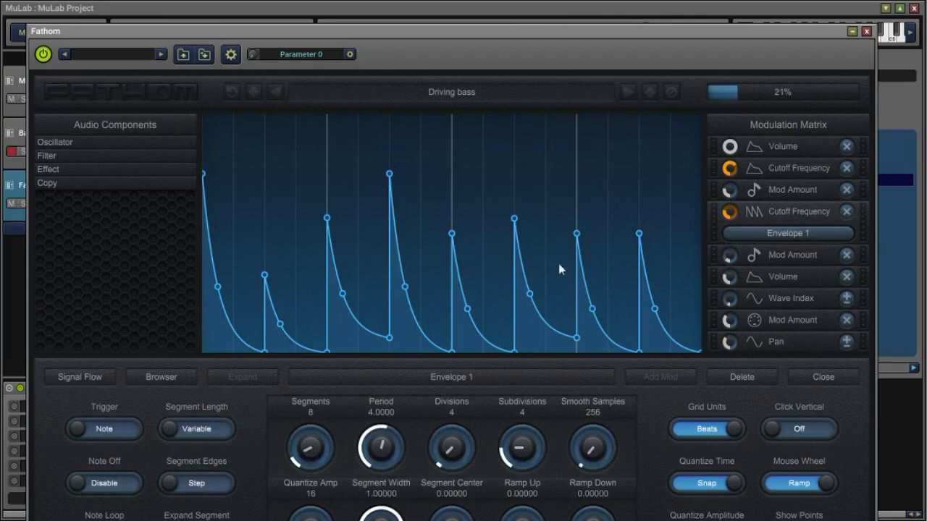
pyautogui.click(754, 210)
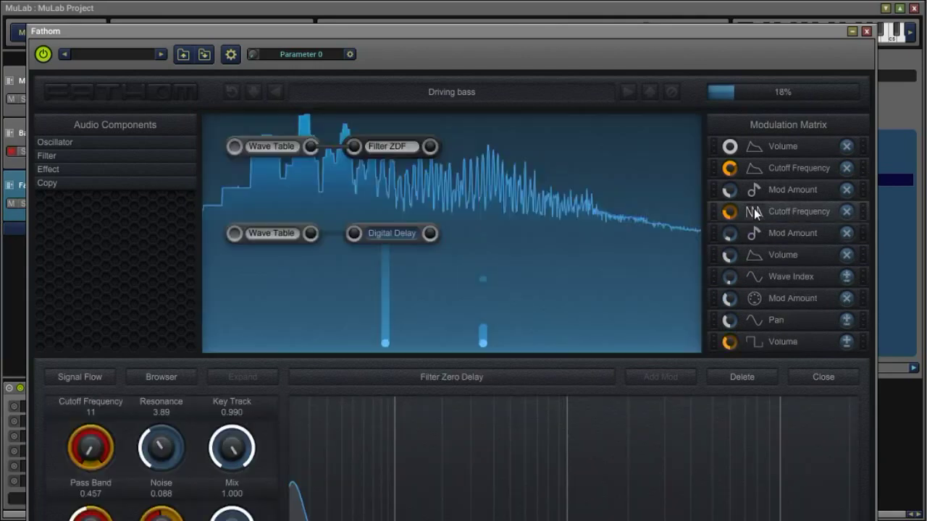
pyautogui.click(866, 32)
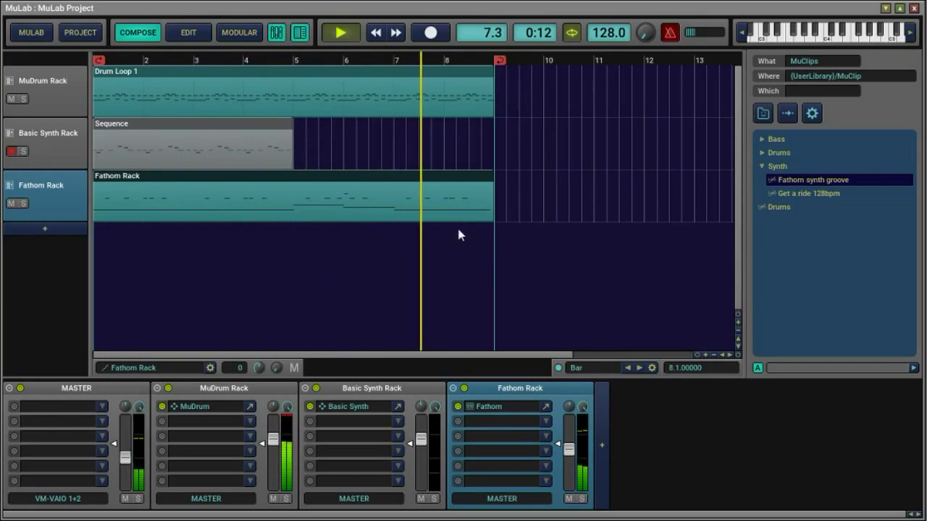
pyautogui.click(338, 33)
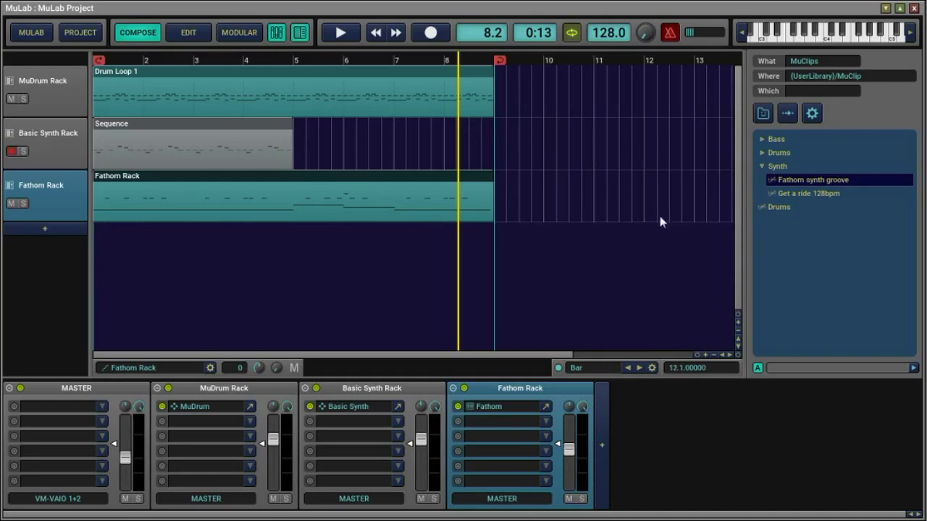
# Delete the Fathom Rack and Basic Synth Rack tracks, keeping only the drum track.
pyautogui.rightClick(60, 191)
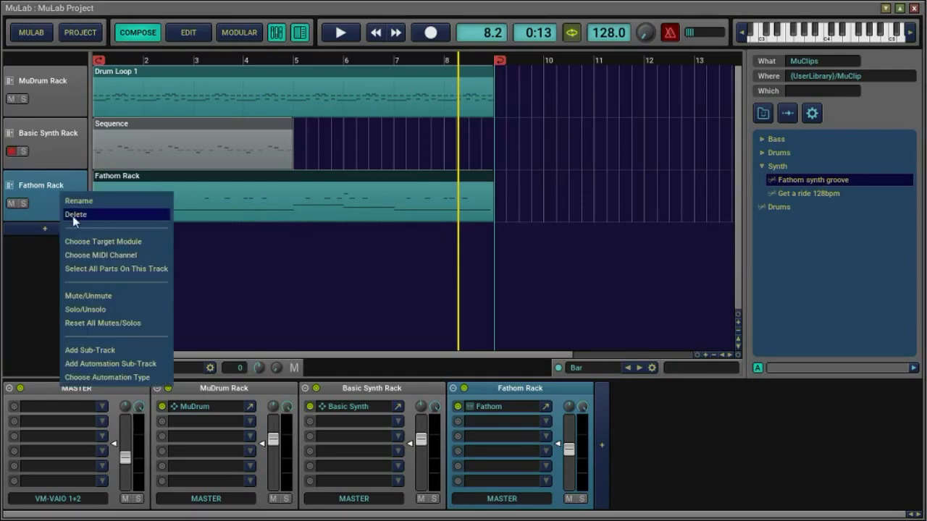
pyautogui.click(72, 216)
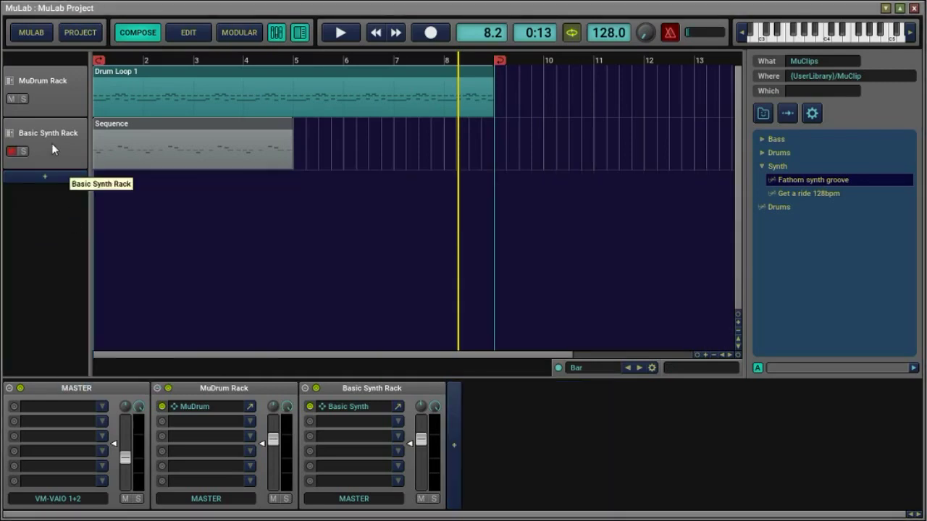
pyautogui.rightClick(51, 144)
pyautogui.click(77, 167)
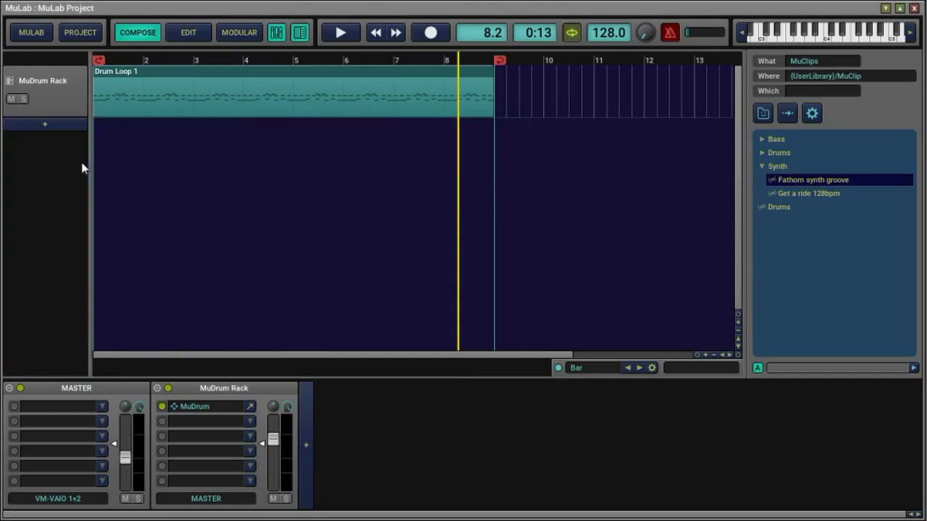
# Add an instrument track using the FM Bass factory preset from the Bass category, and move its front panel clear of the tracks.
pyautogui.click(70, 125)
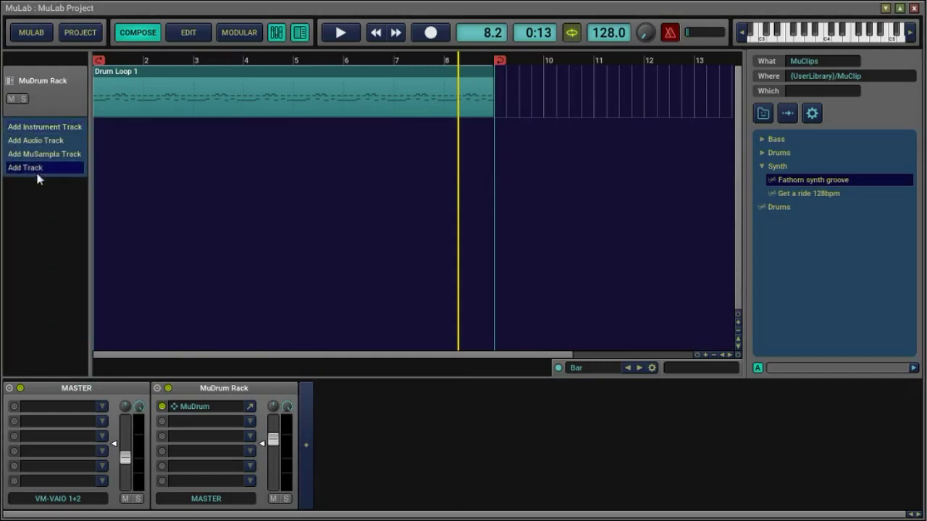
pyautogui.click(68, 128)
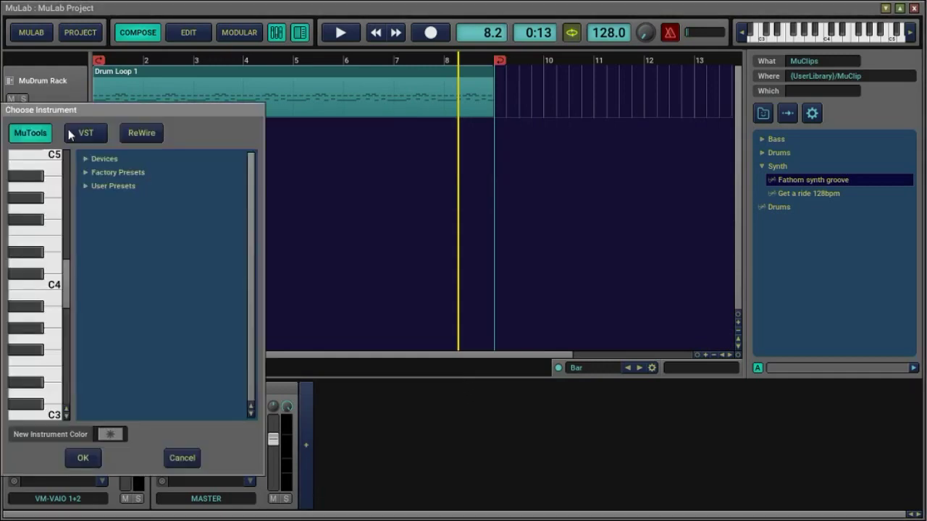
pyautogui.click(87, 158)
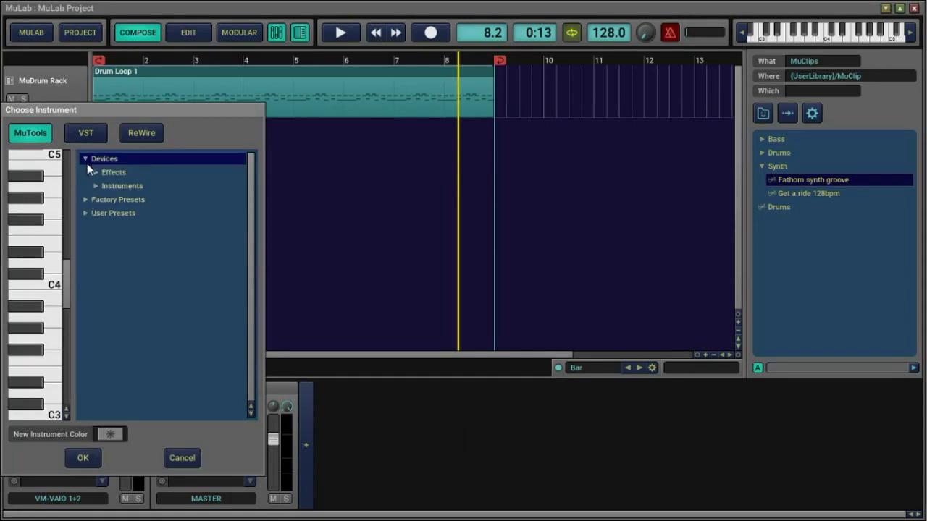
pyautogui.click(95, 186)
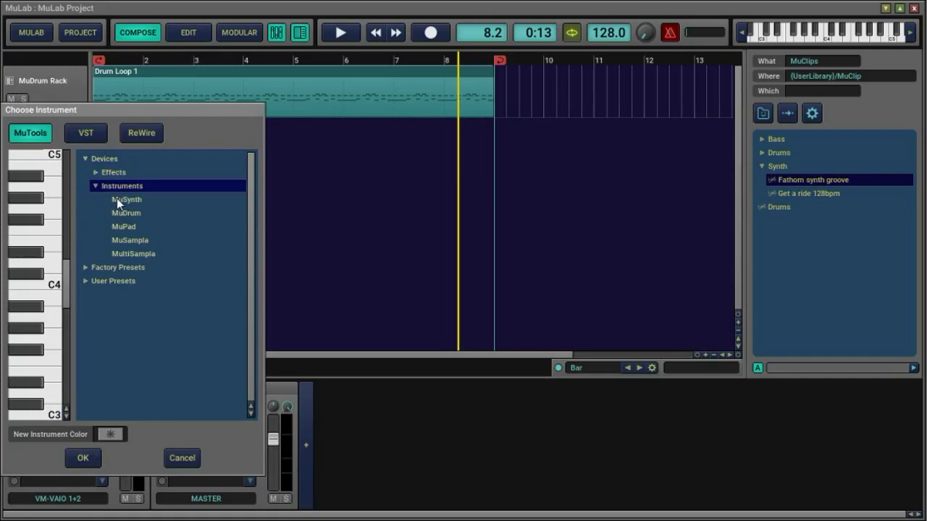
pyautogui.click(95, 186)
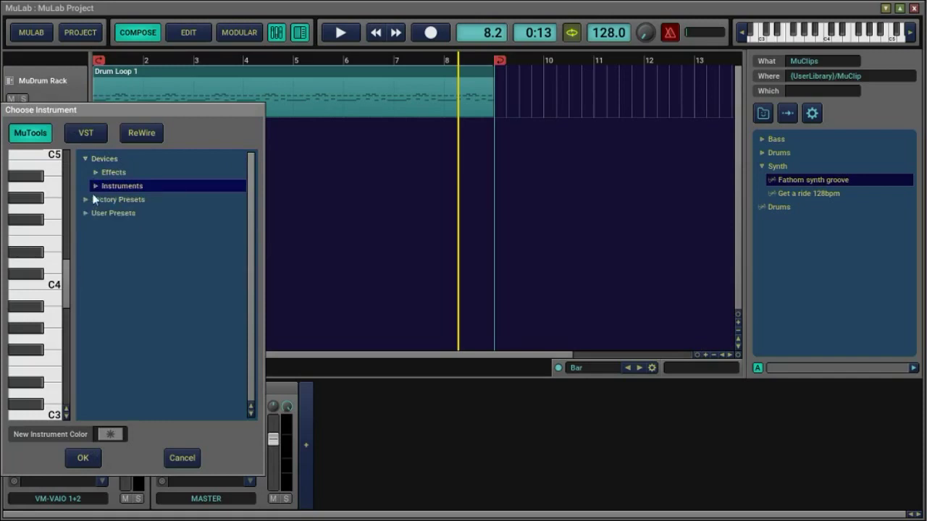
pyautogui.click(84, 199)
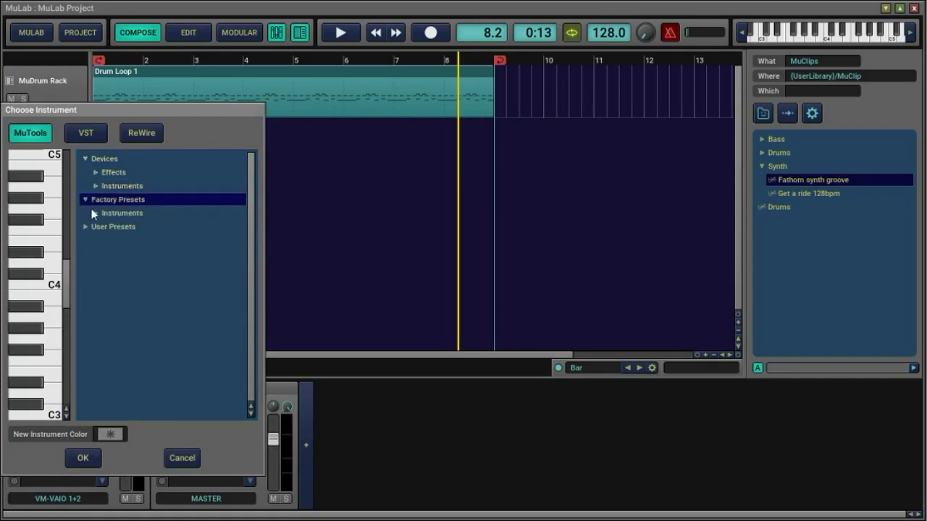
pyautogui.click(95, 213)
pyautogui.moveTo(249, 250); pyautogui.dragTo(241, 291)
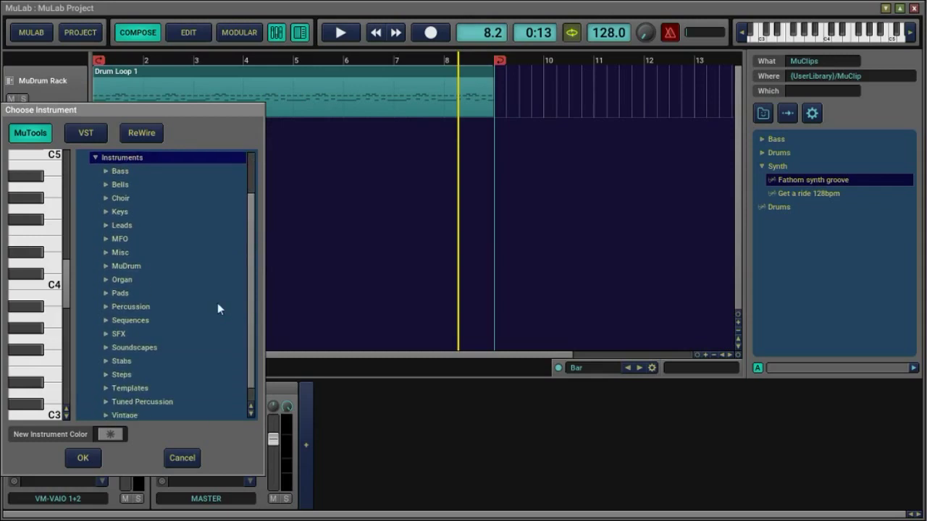
pyautogui.click(103, 172)
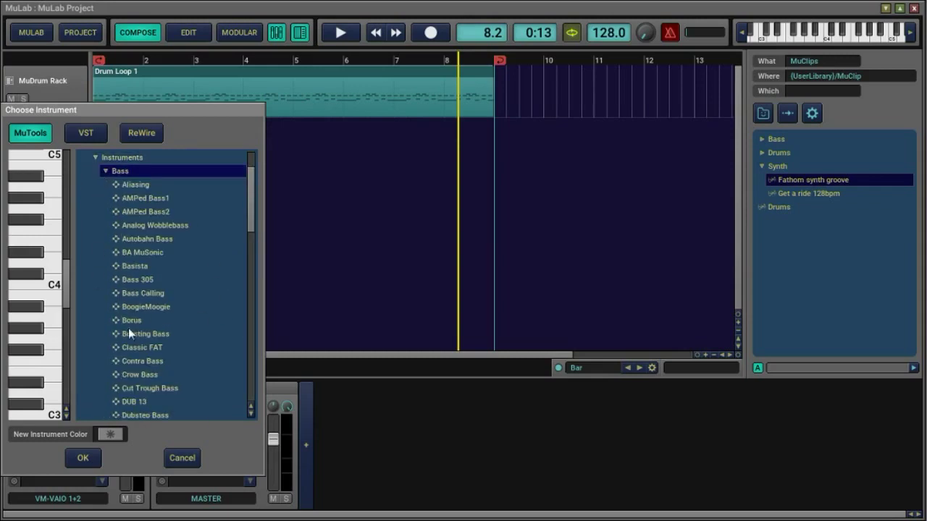
pyautogui.moveTo(256, 220); pyautogui.dragTo(239, 263)
pyautogui.click(137, 350)
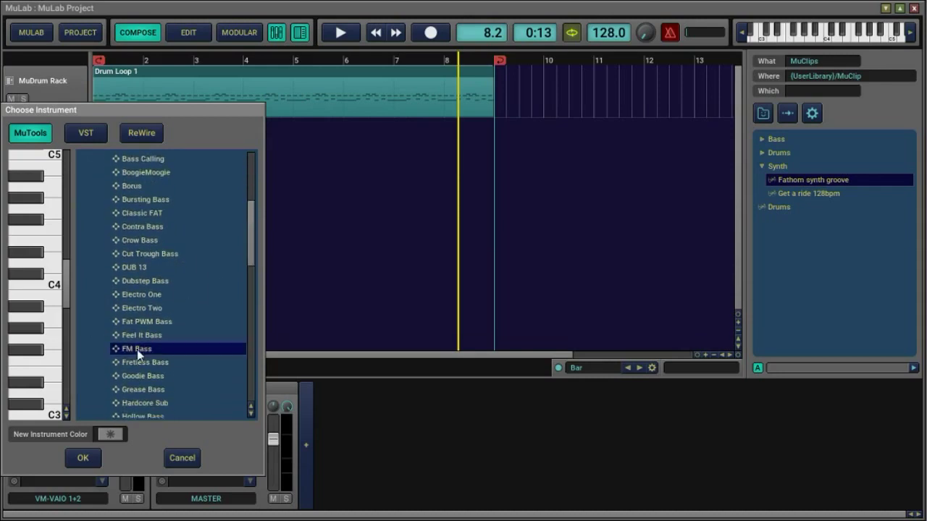
pyautogui.doubleClick(136, 349)
pyautogui.moveTo(488, 136); pyautogui.dragTo(623, 230)
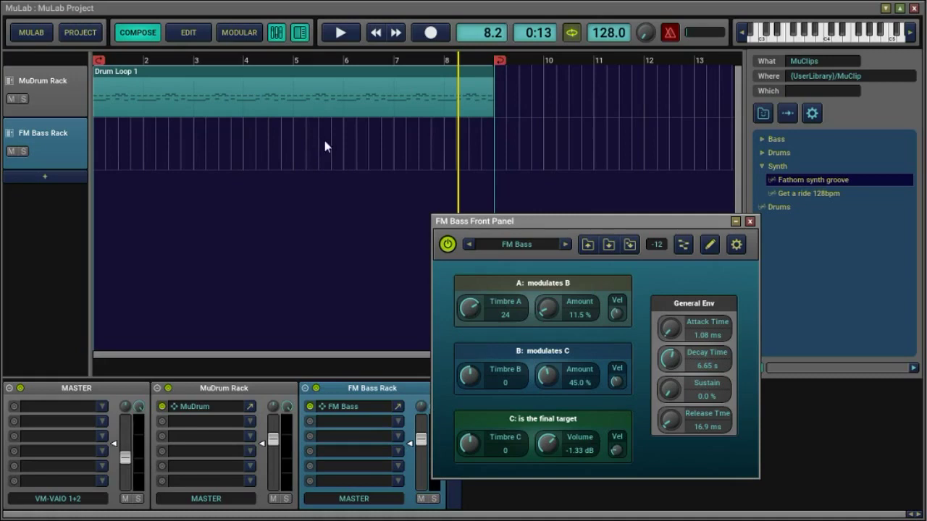
# Record a bass line on the FM Bass Rack track from bar 1 to bar 9 over the drum loop.
pyautogui.click(375, 33)
pyautogui.click(395, 32)
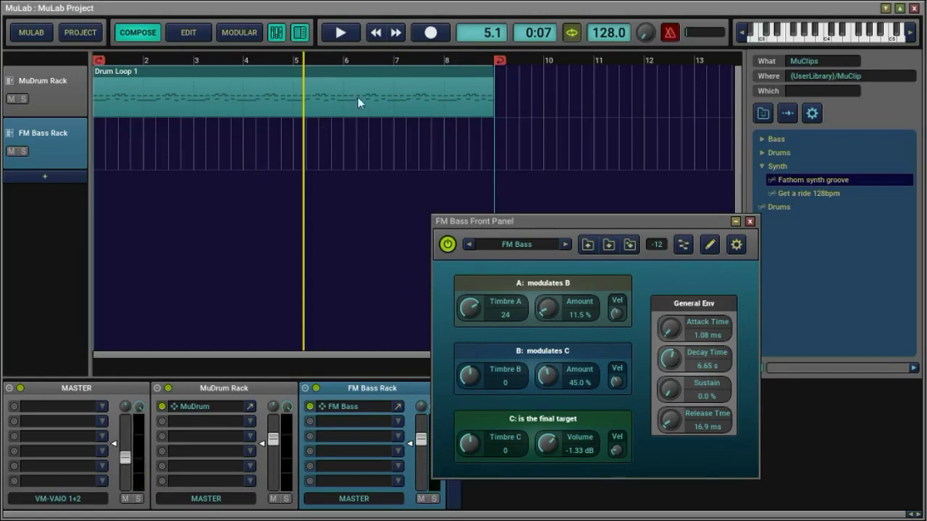
pyautogui.click(375, 33)
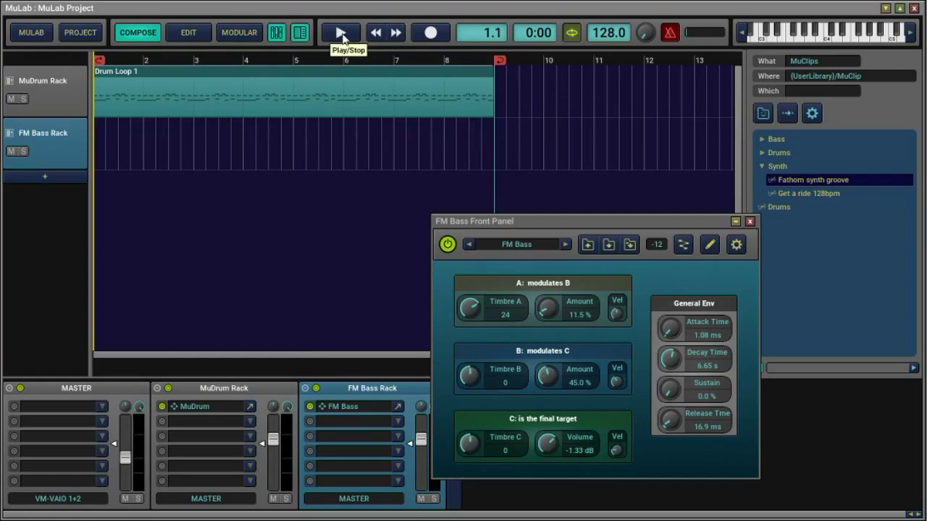
pyautogui.click(430, 32)
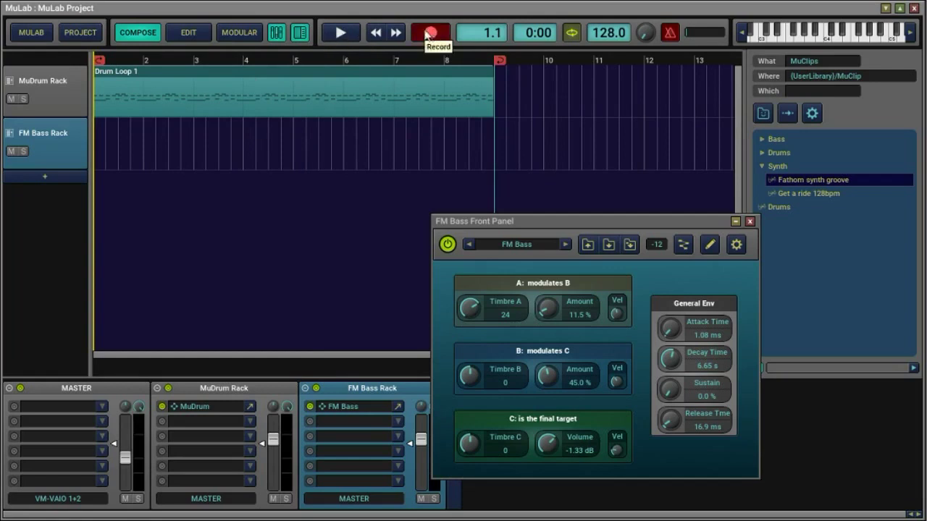
pyautogui.press('space')
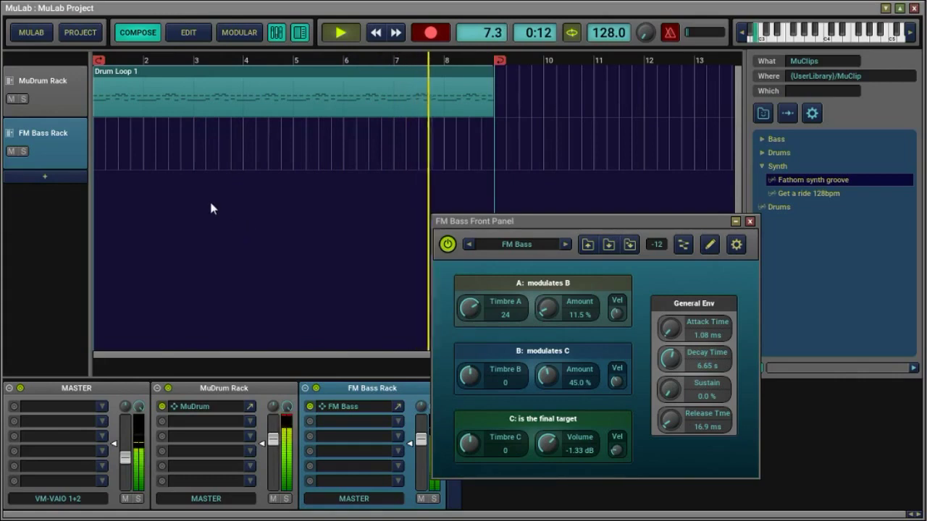
pyautogui.click(431, 33)
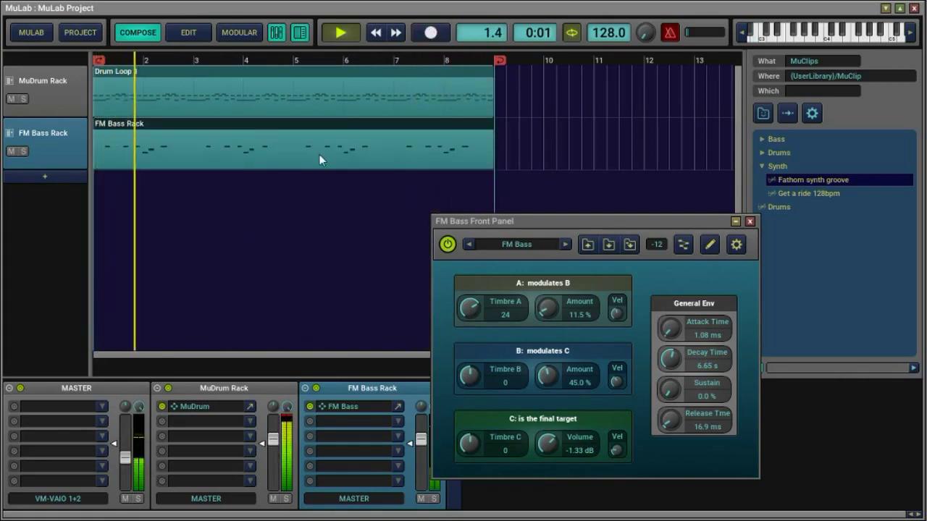
# Open the recorded FM Bass Rack part for note editing, raise the first note's velocity and slightly lower that of the note at bar 2.
pyautogui.doubleClick(234, 148)
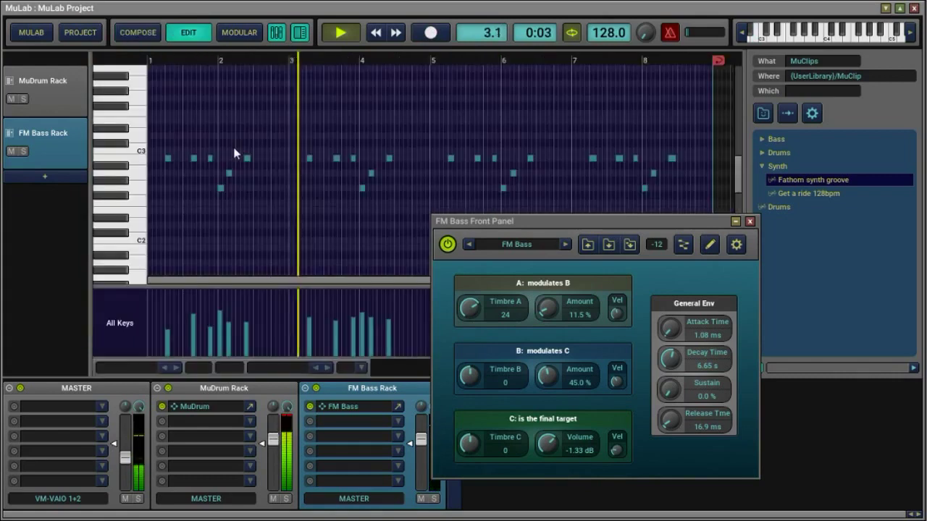
pyautogui.click(750, 221)
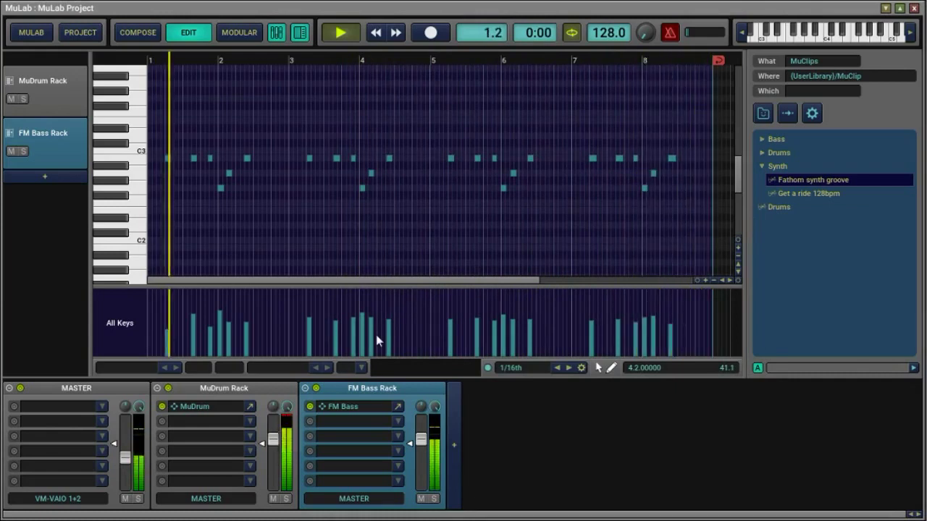
pyautogui.moveTo(173, 333); pyautogui.dragTo(169, 319)
pyautogui.click(219, 314)
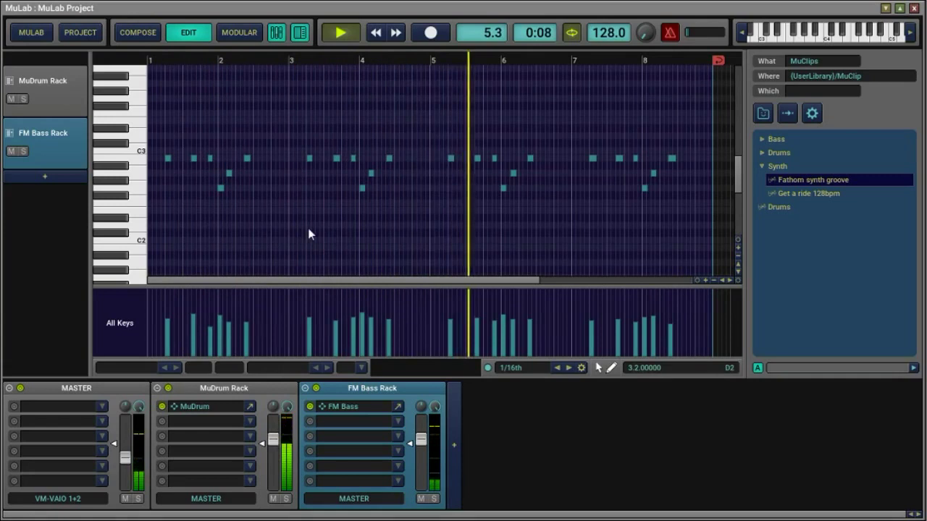
# Stop playback and examine the timing and lengths of the recorded FM Bass notes between bars 3 and 4 against the grid.
pyautogui.scroll(4, 310, 234)
pyautogui.click(340, 33)
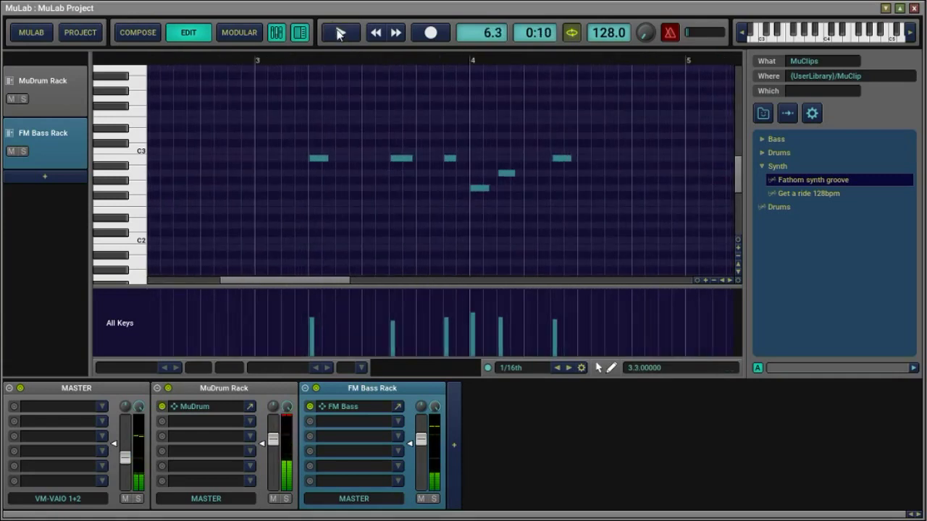
pyautogui.scroll(2, 354, 197)
pyautogui.scroll(2, 354, 197)
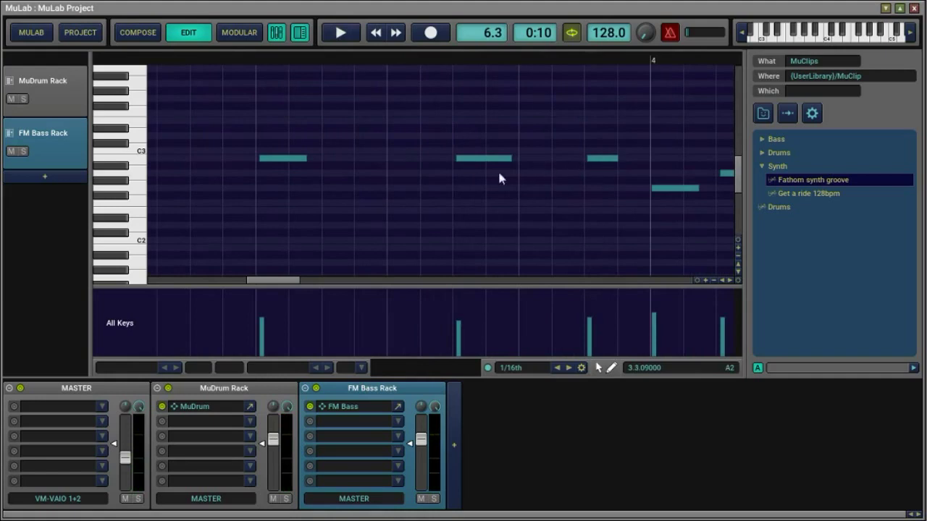
pyautogui.scroll(2, 471, 178)
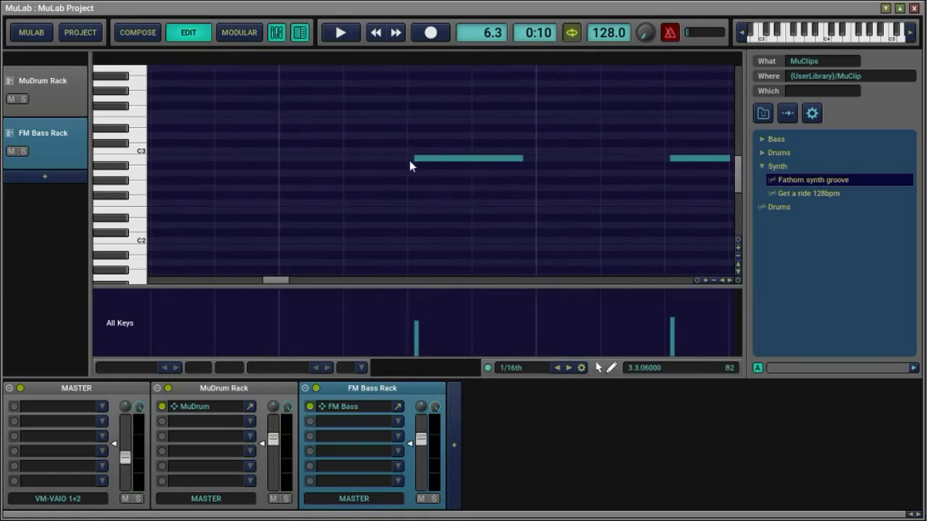
pyautogui.scroll(-5, 409, 160)
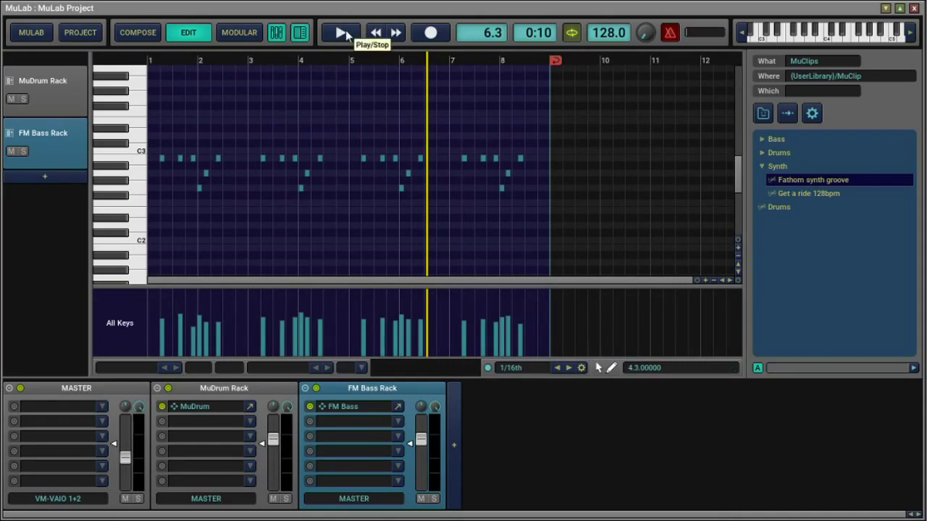
# Return to the arrangement view, look at the FM Bass front panel of the bass rack and close it again.
pyautogui.click(137, 34)
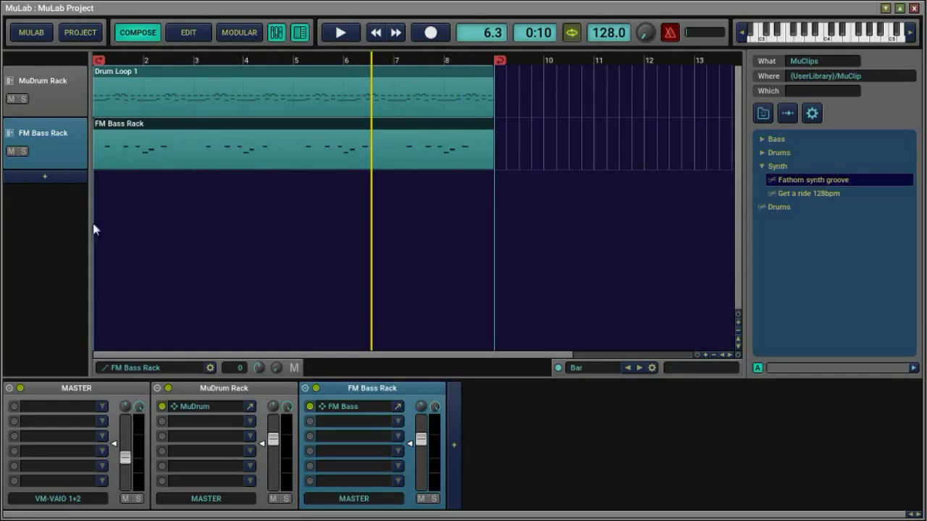
pyautogui.click(355, 405)
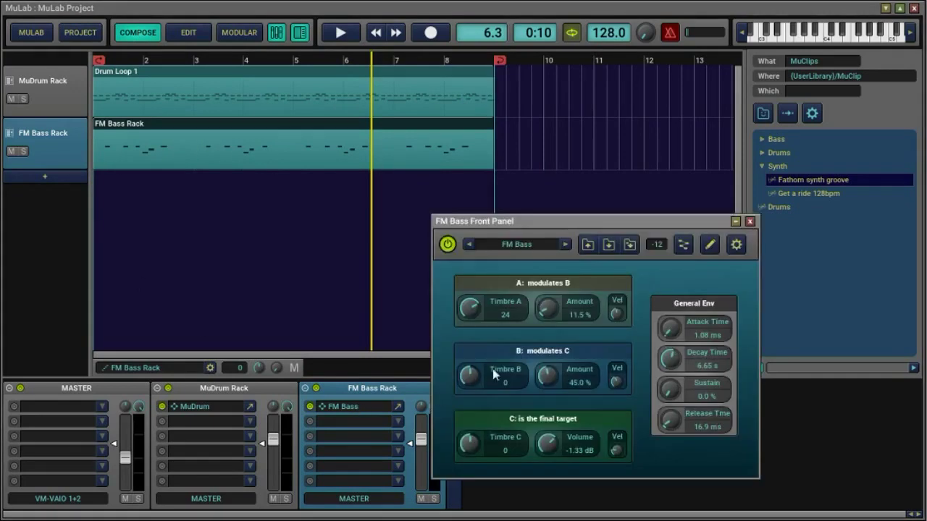
pyautogui.click(750, 222)
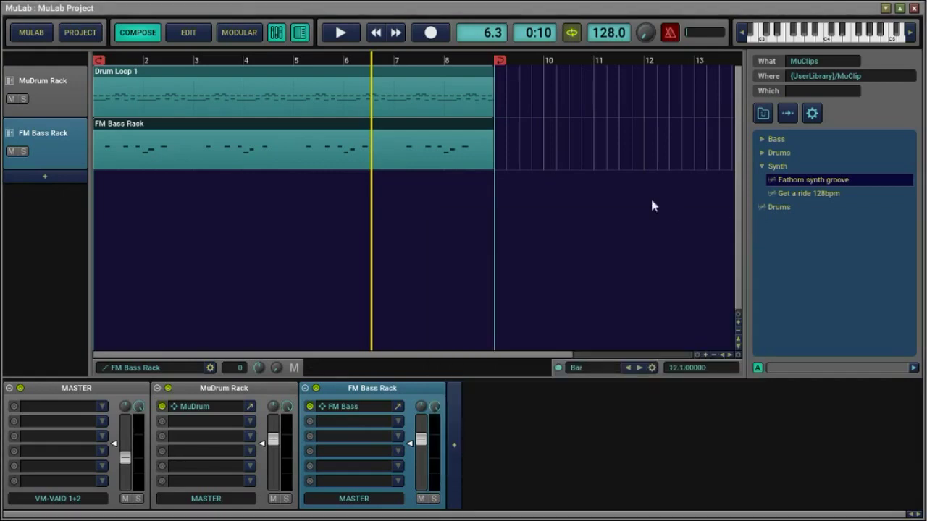
# Save the FM Bass Rack part as a new preset file named "muclip 1 bass" in the user library's MuClip Bass folder.
pyautogui.rightClick(257, 150)
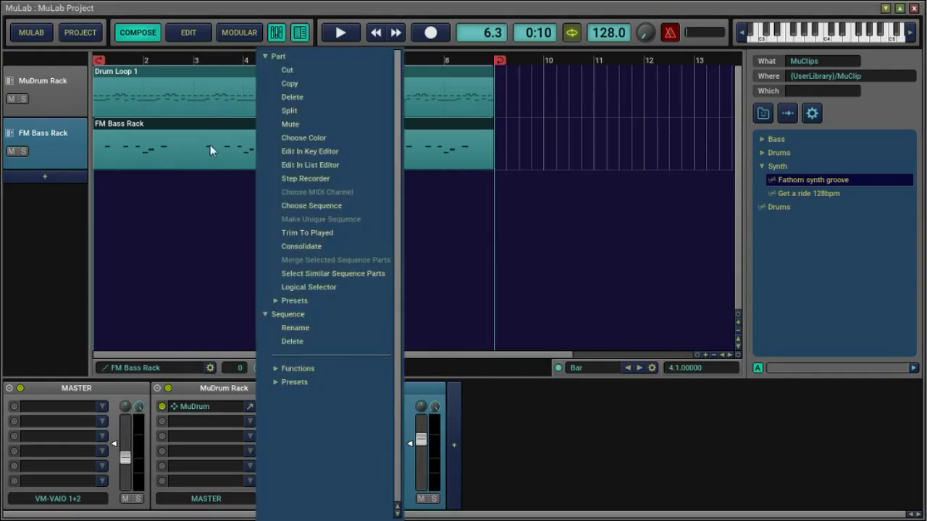
pyautogui.click(276, 305)
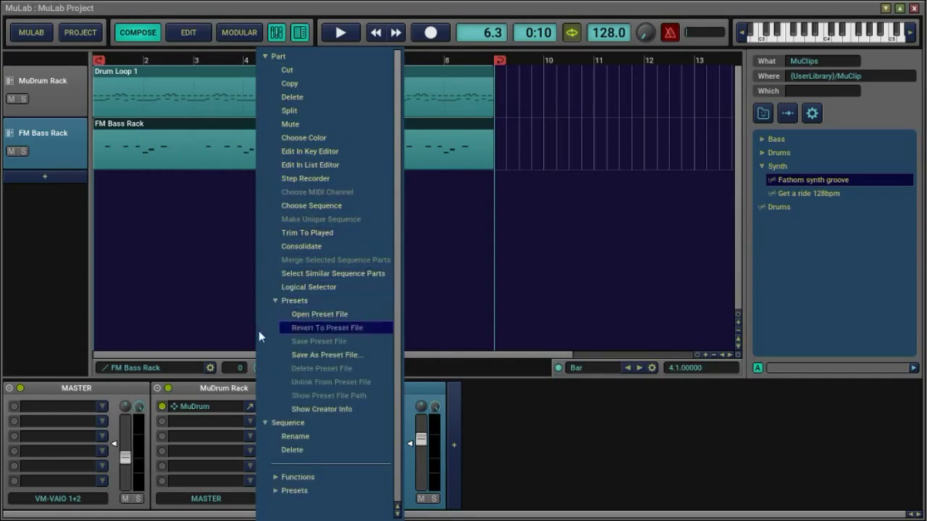
pyautogui.click(338, 356)
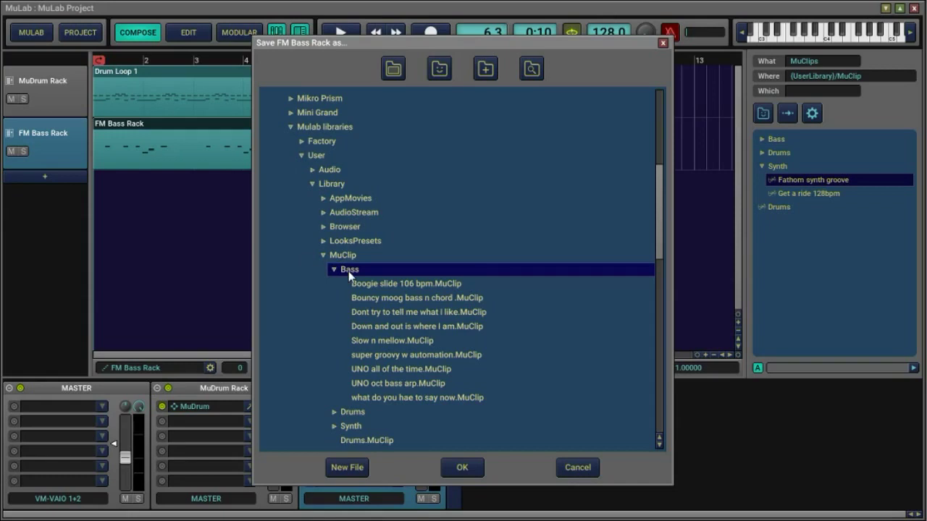
pyautogui.click(349, 469)
pyautogui.moveTo(453, 235); pyautogui.dragTo(479, 163)
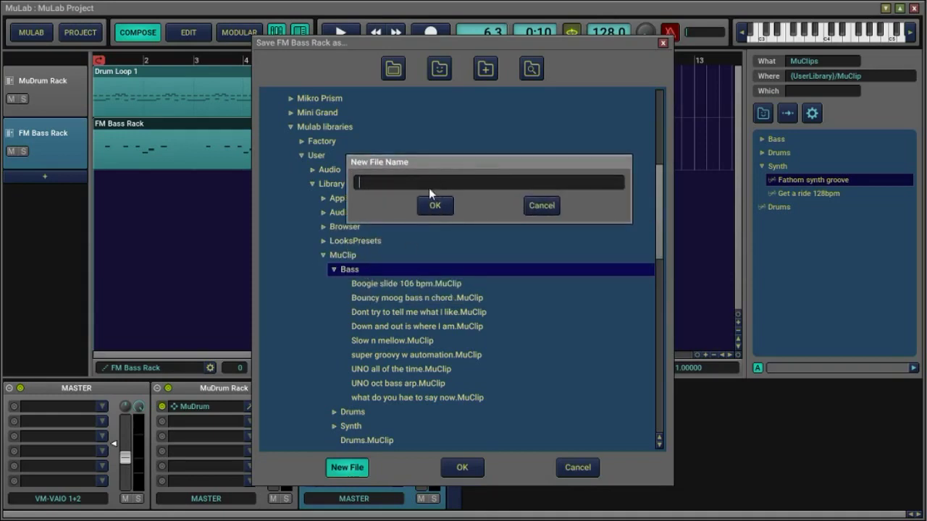
pyautogui.write('muclip 1 bass')
pyautogui.click(439, 205)
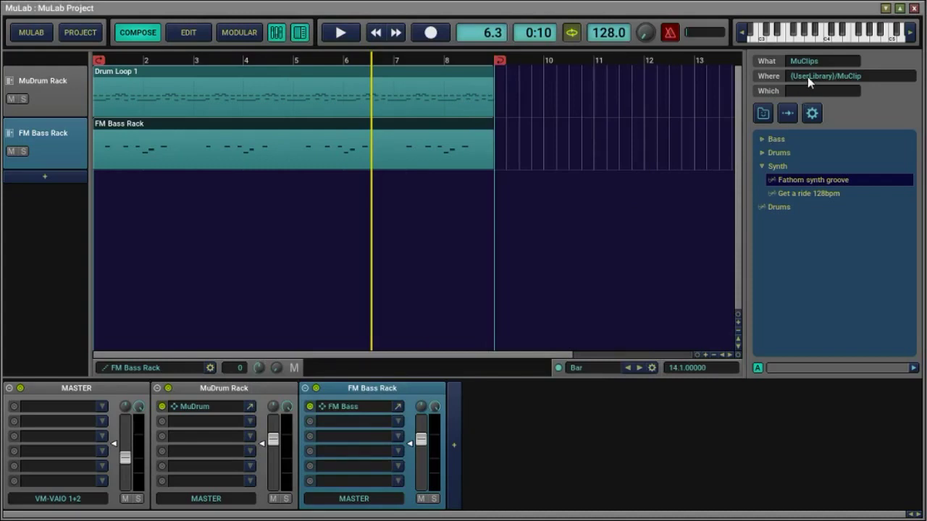
# Add the muclip 1 bass MuClip from the Bass category to the project as a new track below the FM Bass track.
pyautogui.click(761, 140)
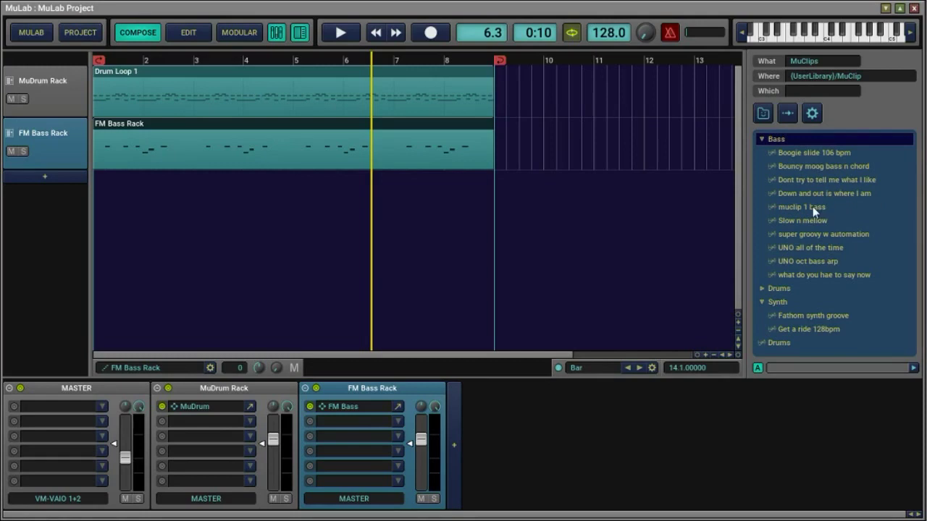
pyautogui.moveTo(812, 207); pyautogui.dragTo(34, 217)
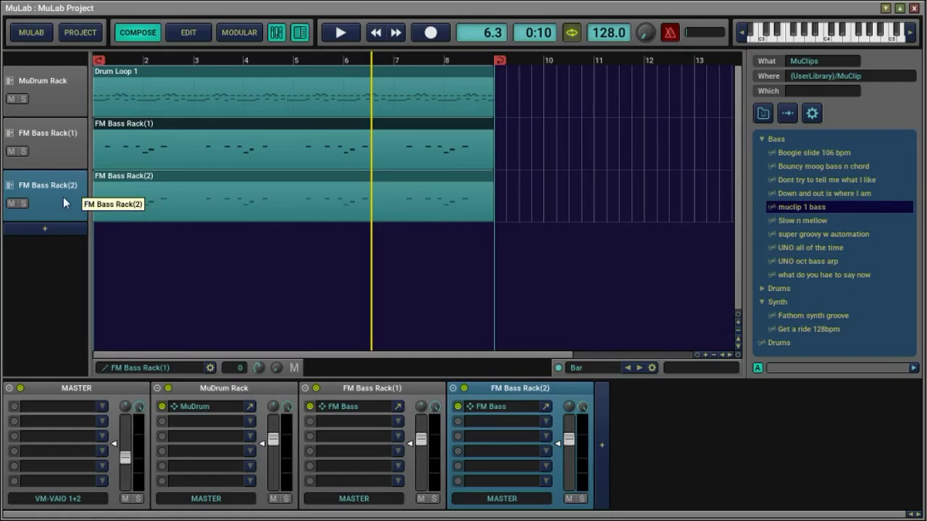
# Delete the FM Bass Rack(2) track, keeping the drum track and the original bass track.
pyautogui.scroll(-1, 185, 165)
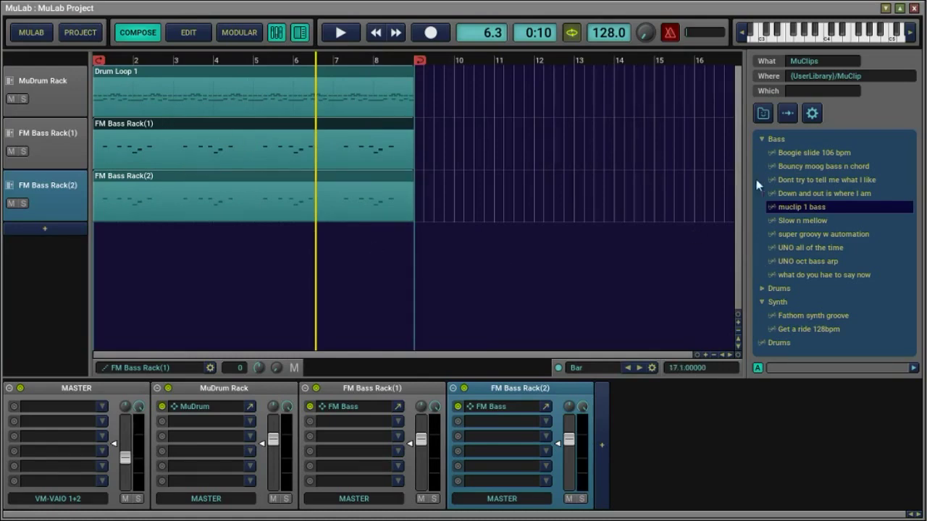
pyautogui.rightClick(55, 197)
pyautogui.click(84, 219)
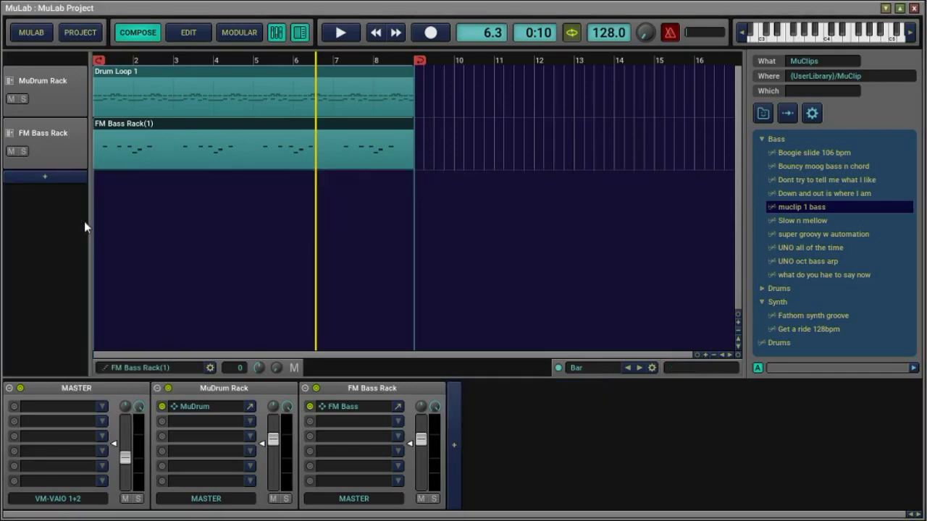